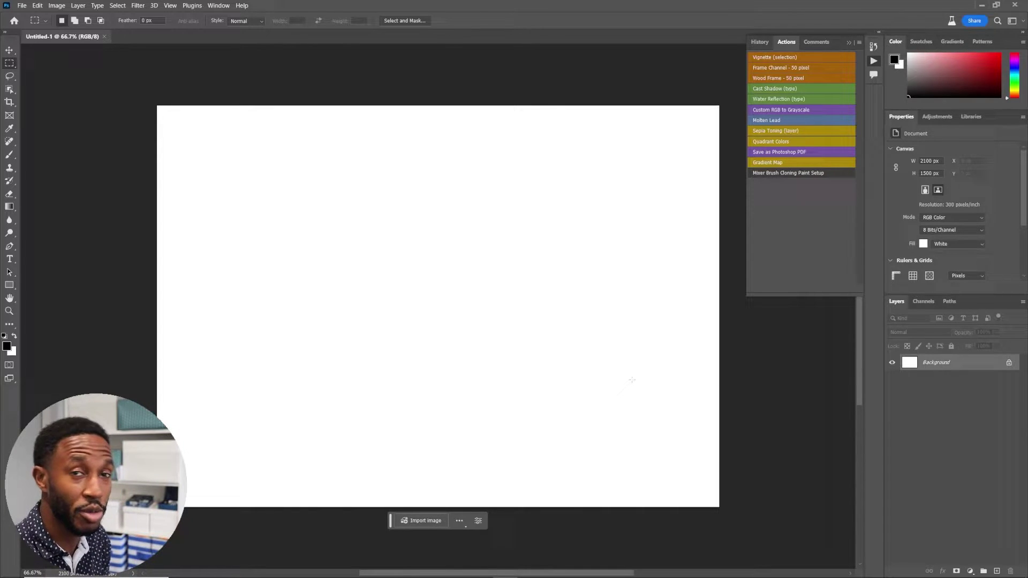
# Step: Shrink the full-screen Photoshop (Beta) window with Win+Down so the desktop shows around it
pyautogui.press('super+Down')
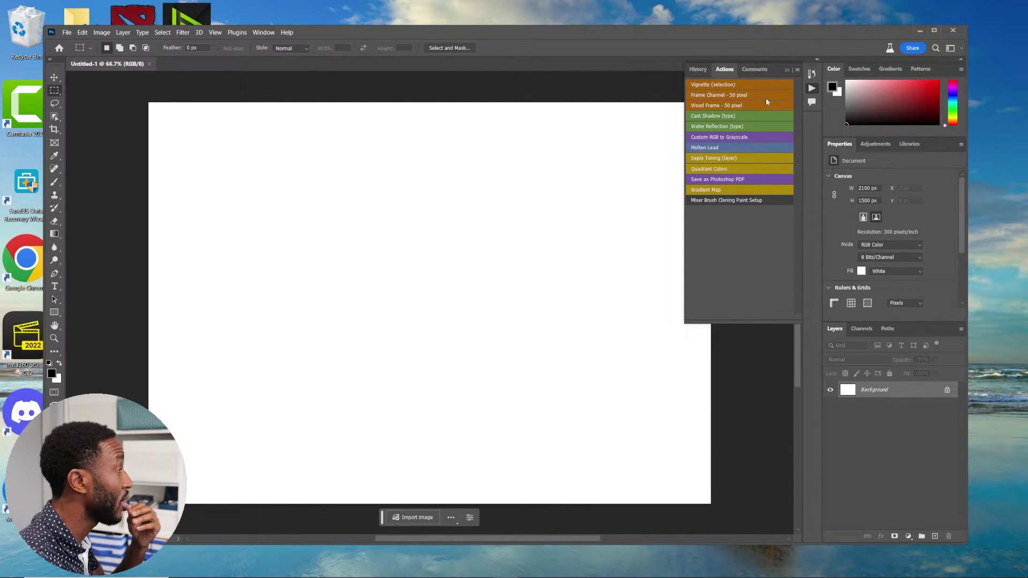
# Step: Minimize Photoshop (Beta) to the taskbar
pyautogui.click(920, 30)
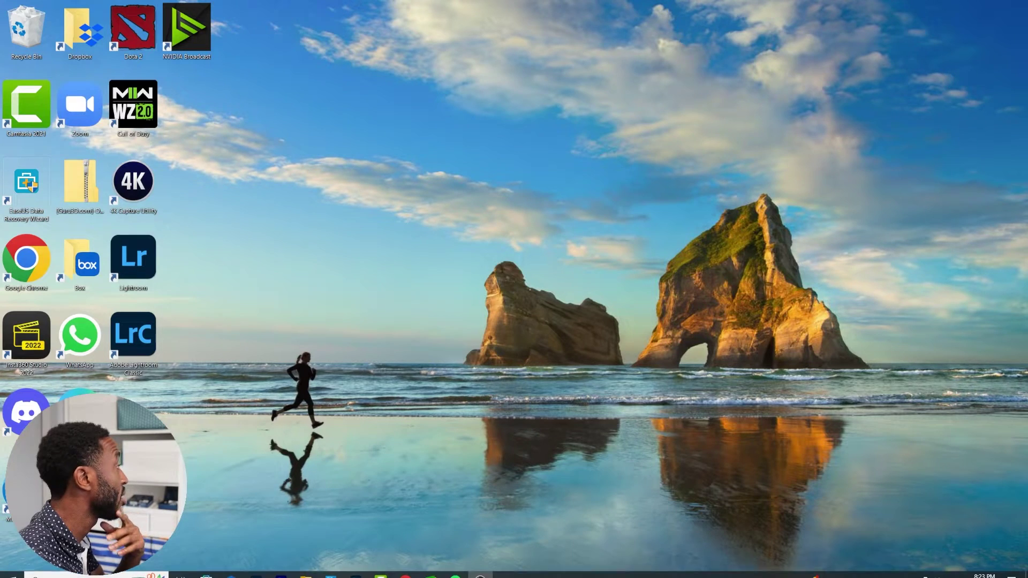
pyautogui.press('super')
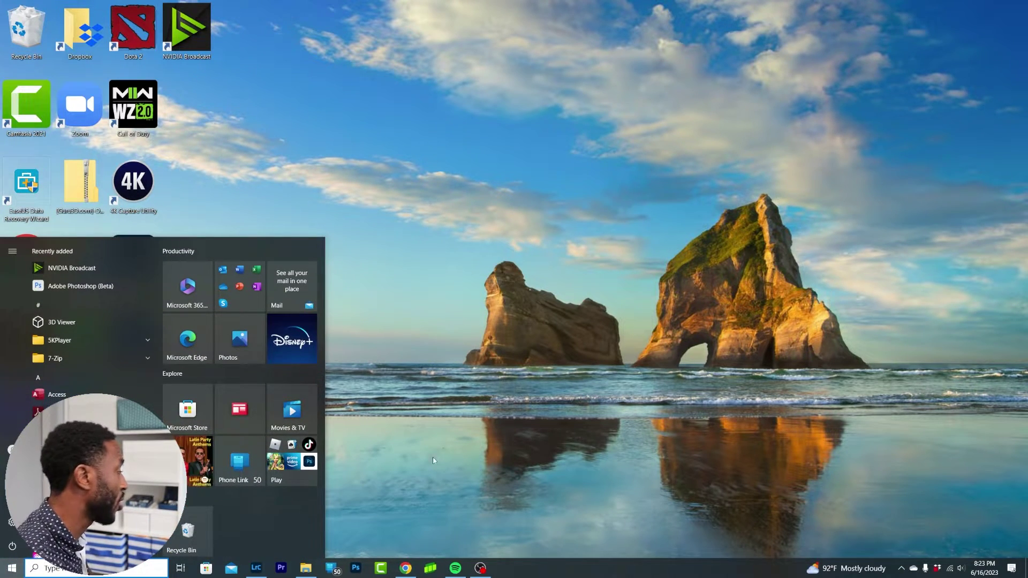
pyautogui.press('Escape')
# Step: Launch regular Photoshop and create a new blank 1920×1080 document
pyautogui.click(356, 568)
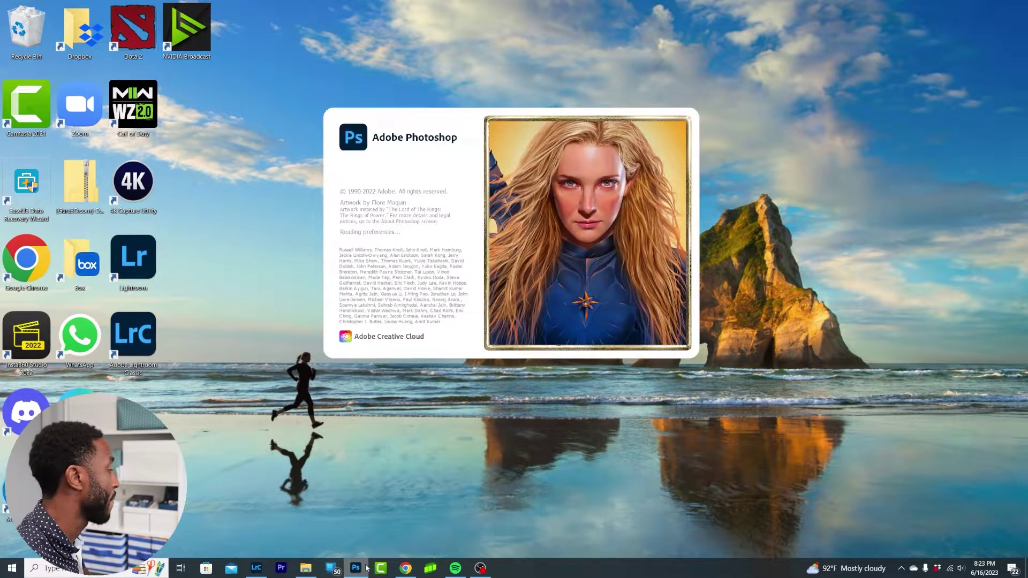
pyautogui.click(108, 96)
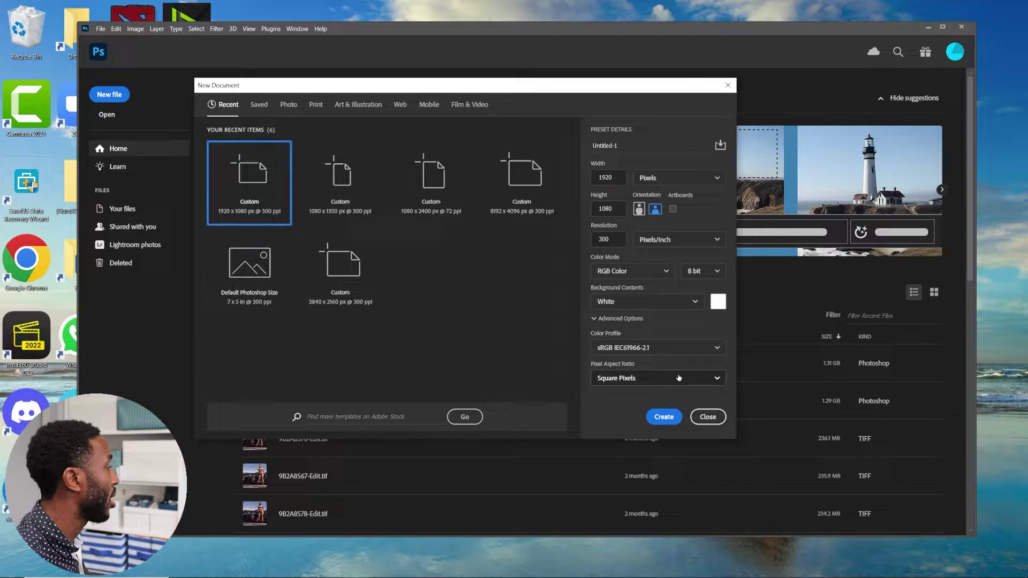
pyautogui.click(663, 416)
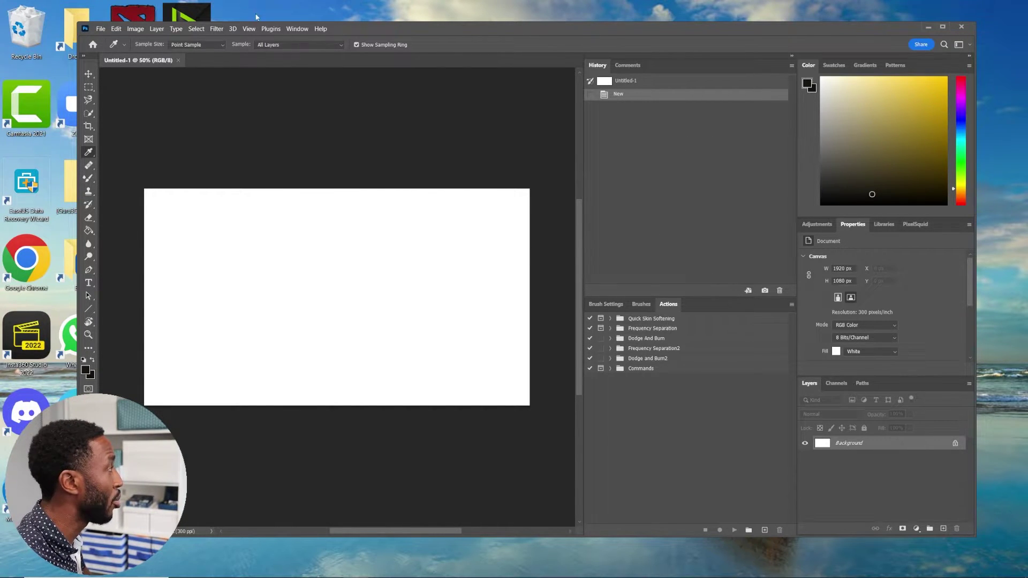
pyautogui.click(298, 30)
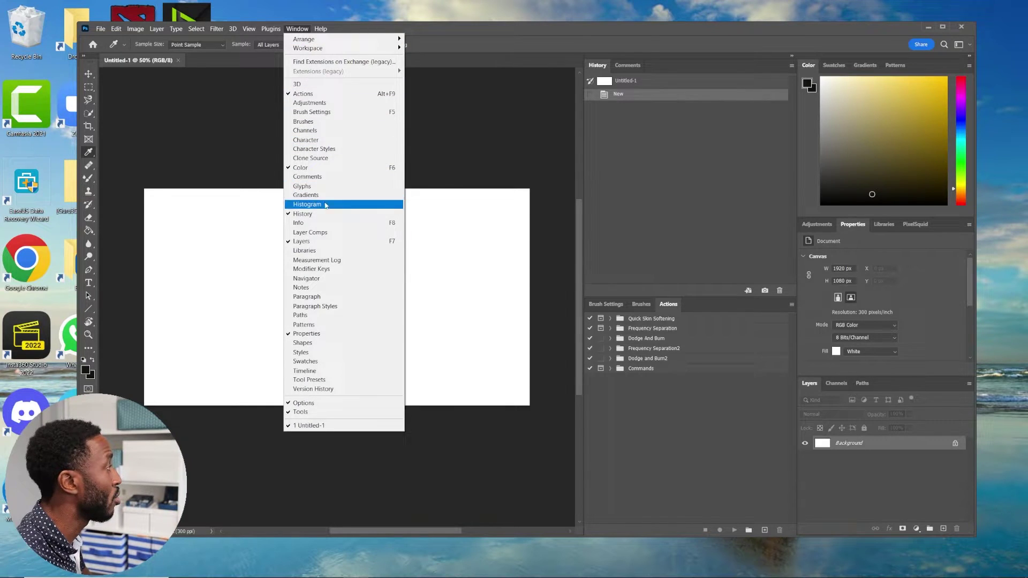
pyautogui.click(664, 406)
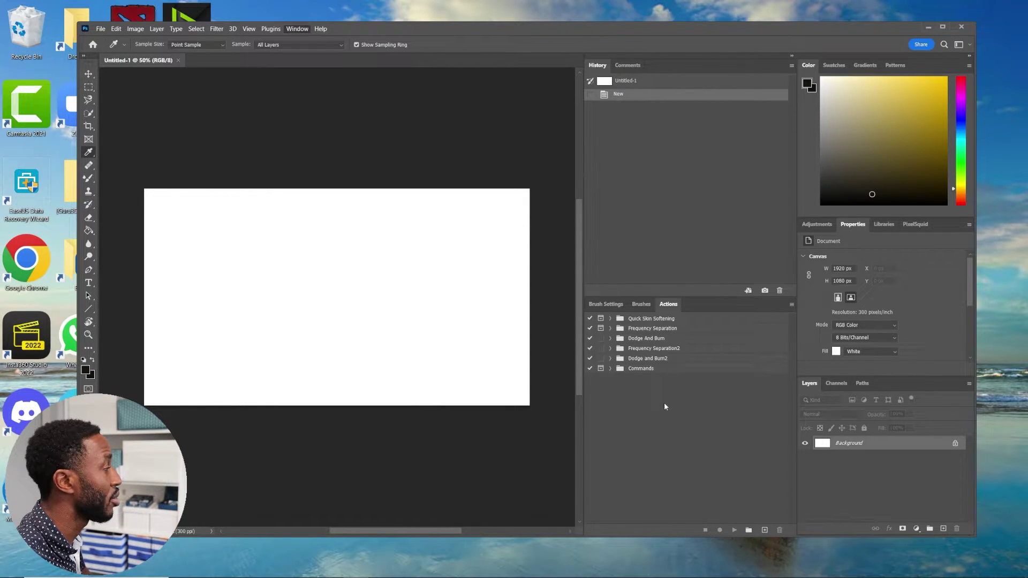
pyautogui.click(655, 320)
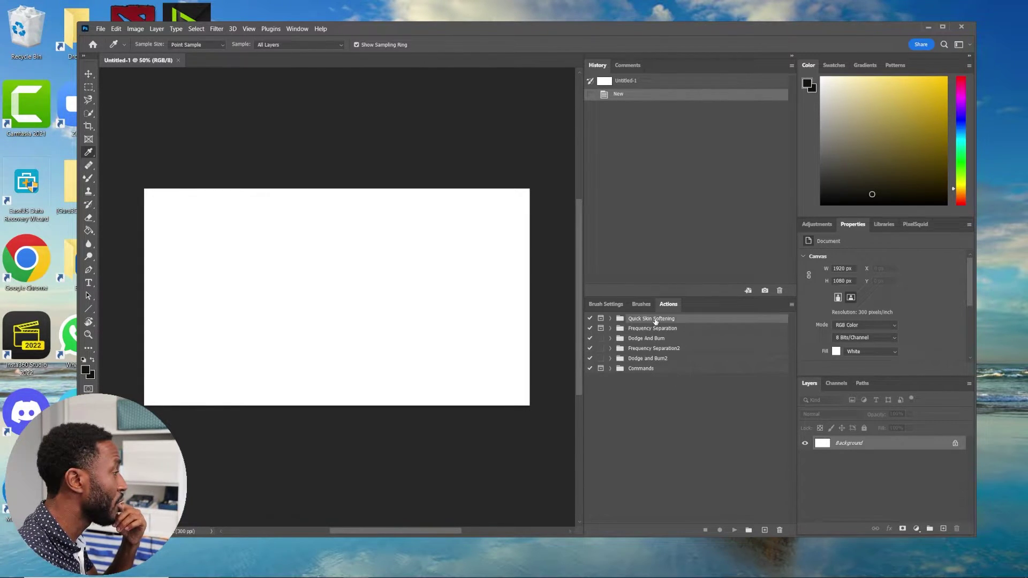
pyautogui.click(792, 305)
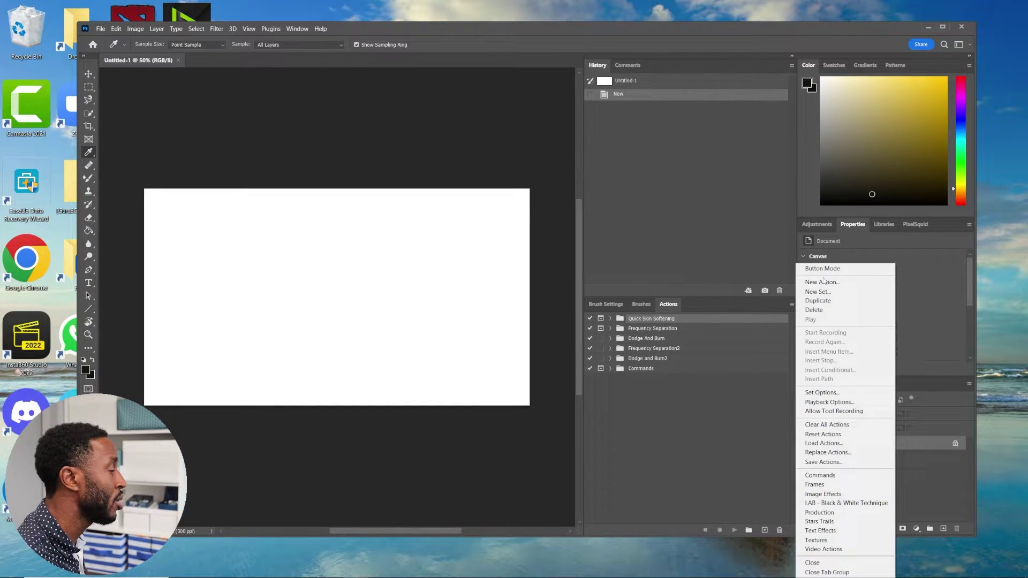
pyautogui.click(791, 304)
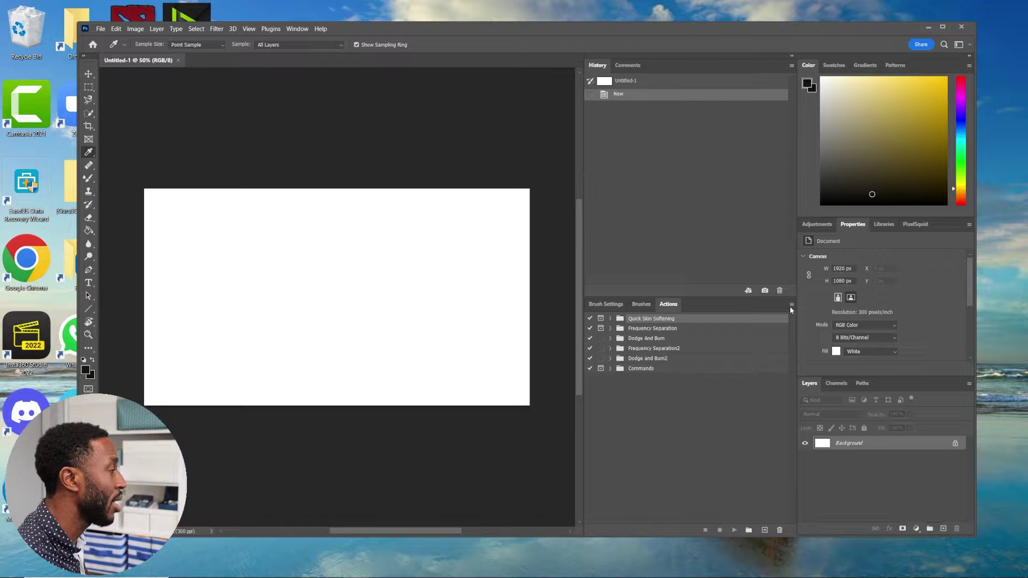
pyautogui.click(792, 305)
pyautogui.click(820, 268)
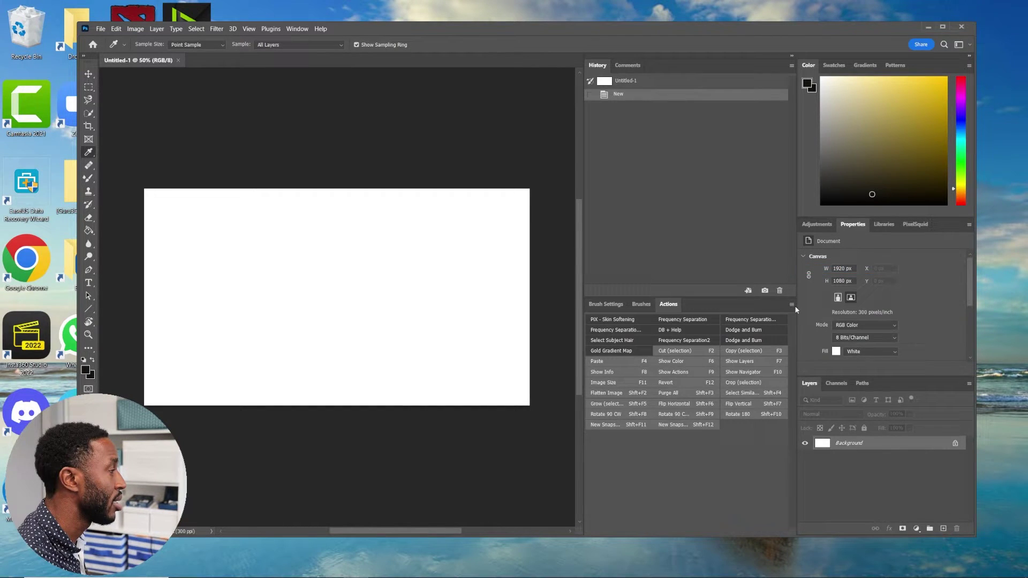
pyautogui.click(793, 304)
pyautogui.click(810, 268)
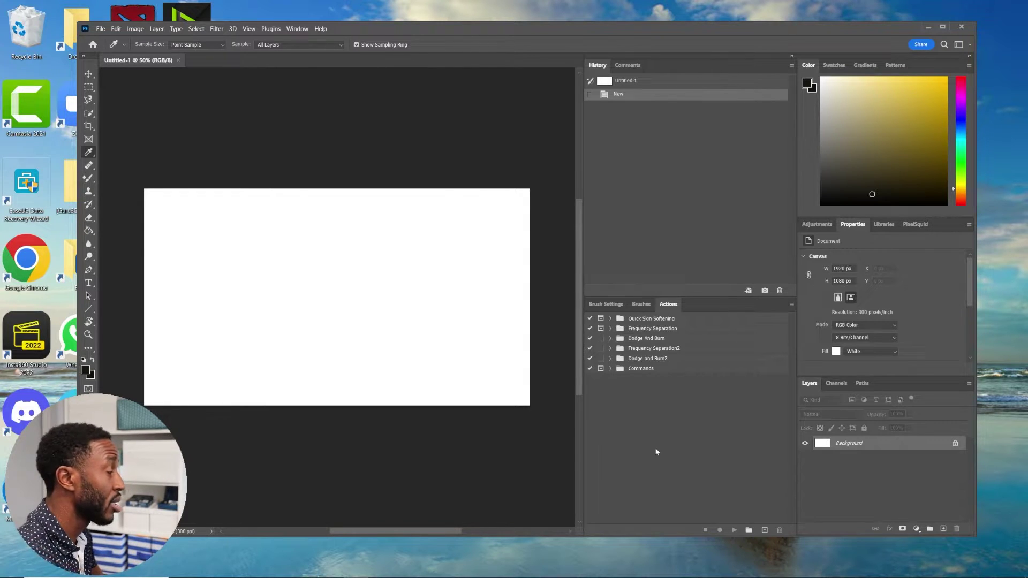
pyautogui.click(662, 320)
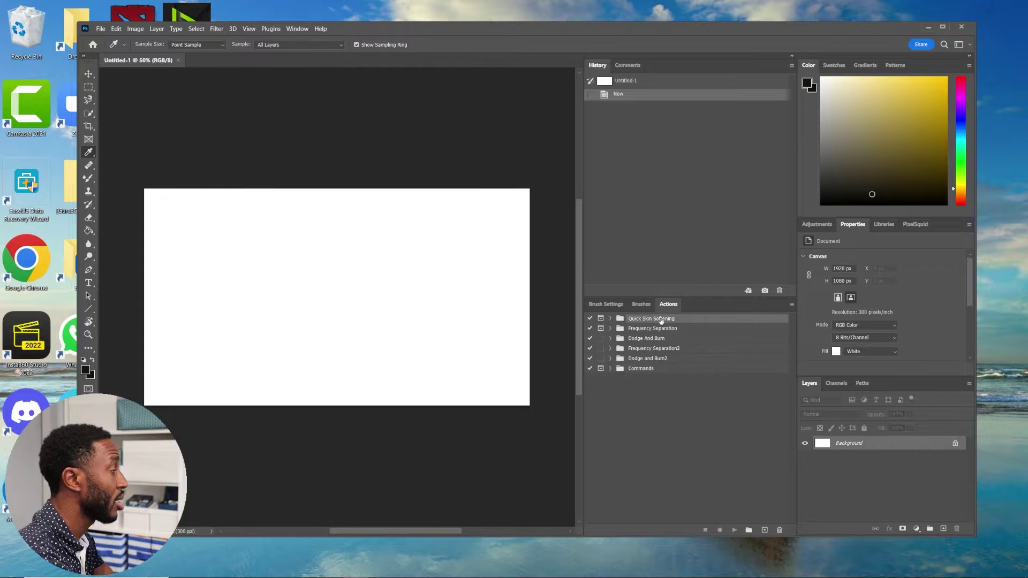
# Step: Save the Quick Skin Softening action set as an .atn file in Desktop > Actions
pyautogui.click(791, 304)
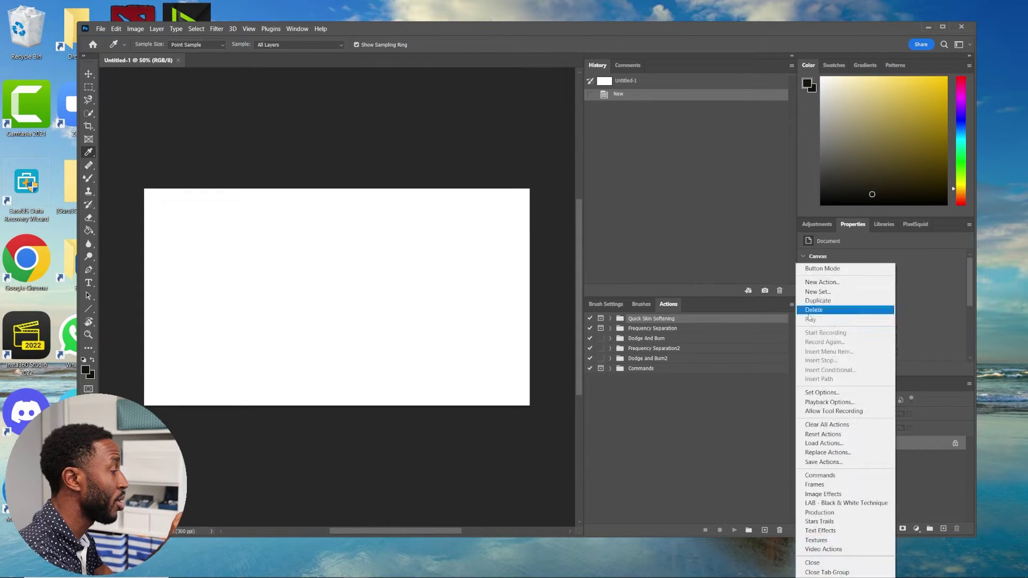
pyautogui.click(824, 462)
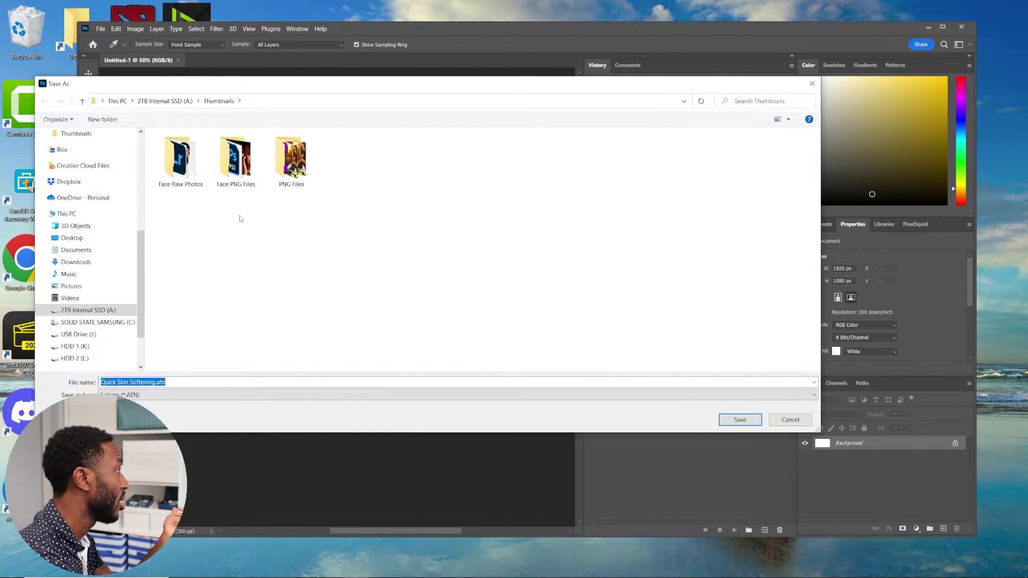
pyautogui.click(103, 250)
pyautogui.click(100, 240)
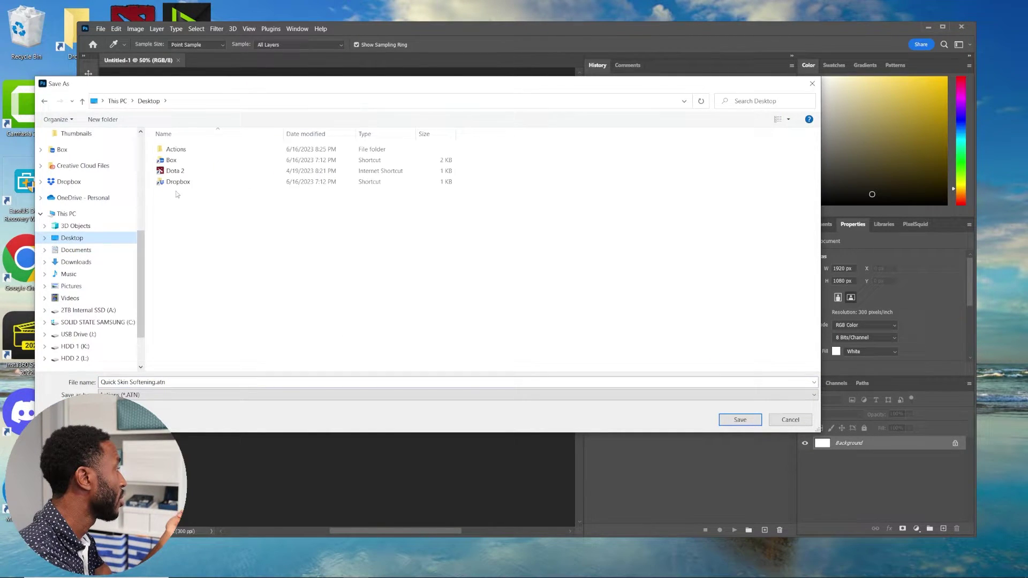
pyautogui.doubleClick(197, 150)
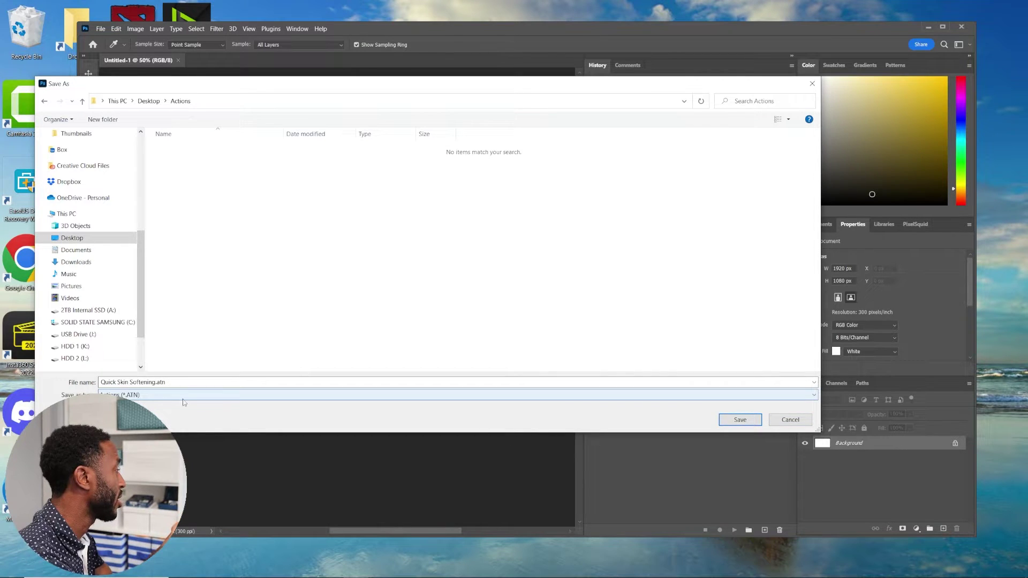
pyautogui.click(739, 419)
# Step: Save the Frequency Separation and Dodge And Burn sets as .atn files there too
pyautogui.click(664, 330)
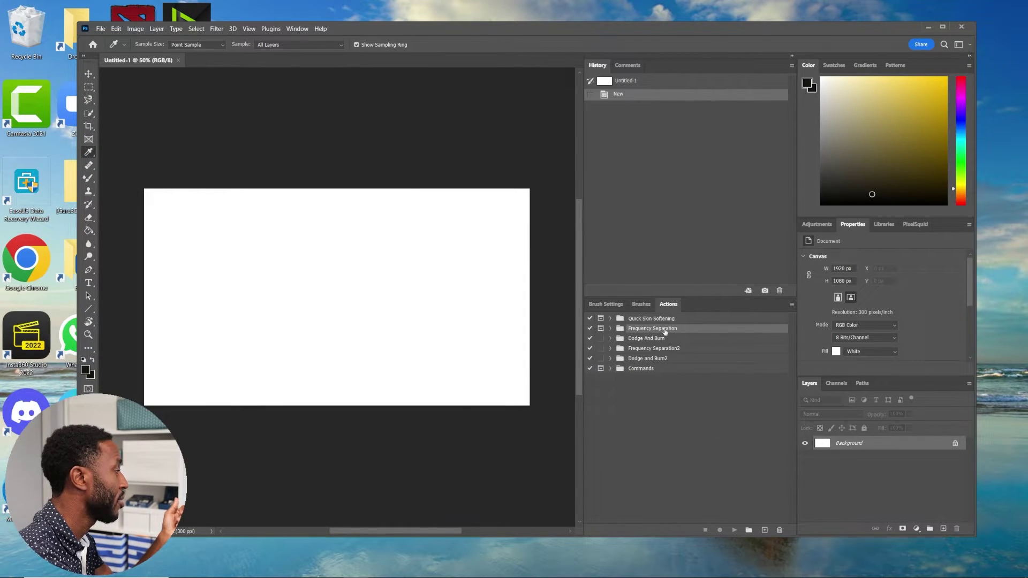
pyautogui.click(791, 304)
pyautogui.click(820, 463)
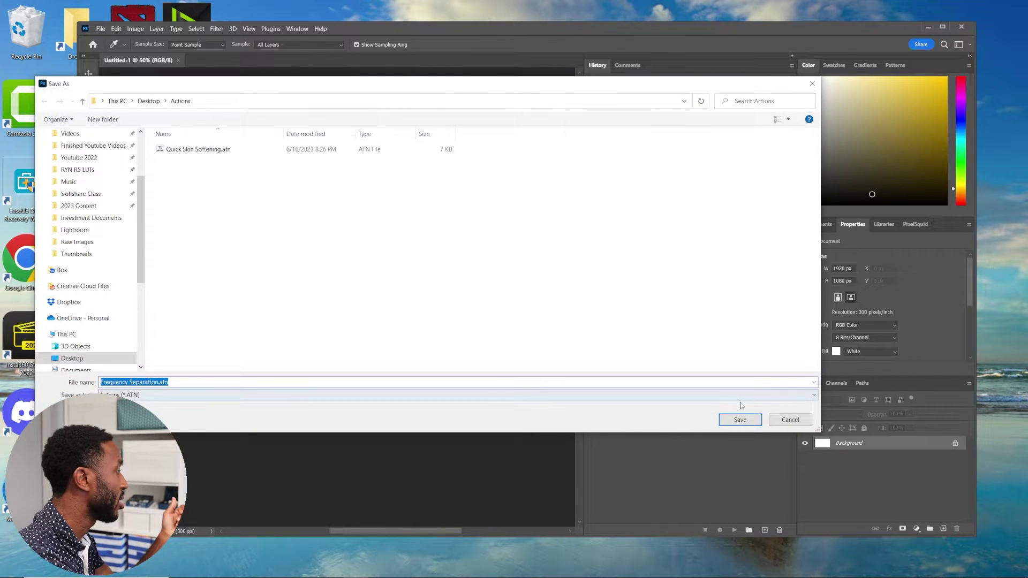
pyautogui.click(741, 419)
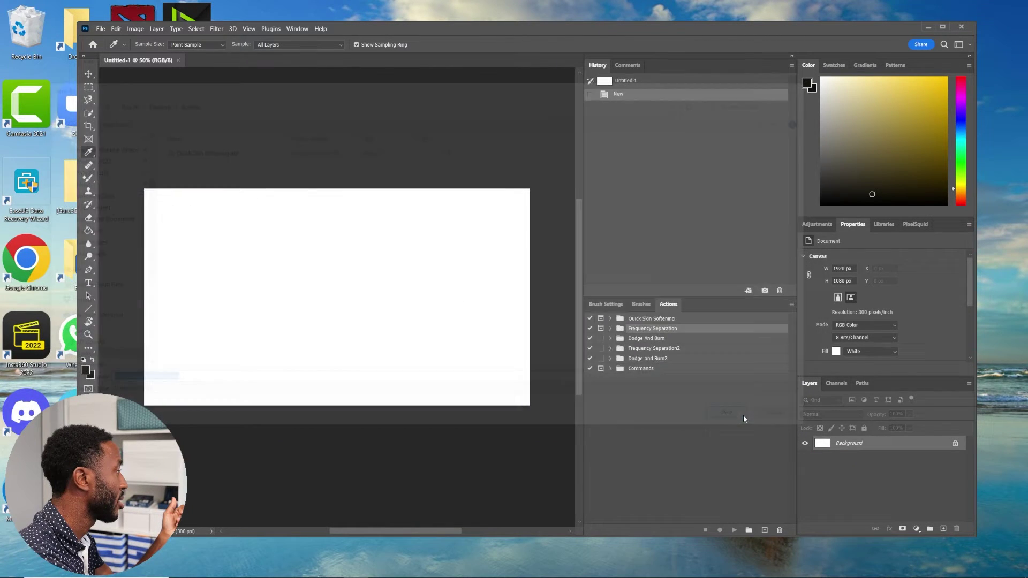
pyautogui.click(671, 340)
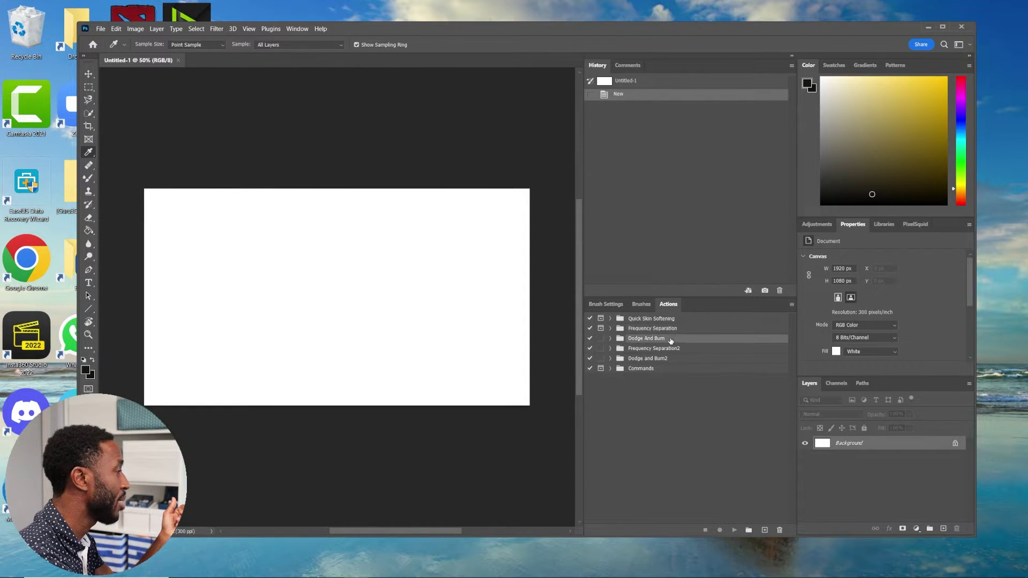
pyautogui.click(792, 305)
pyautogui.click(821, 462)
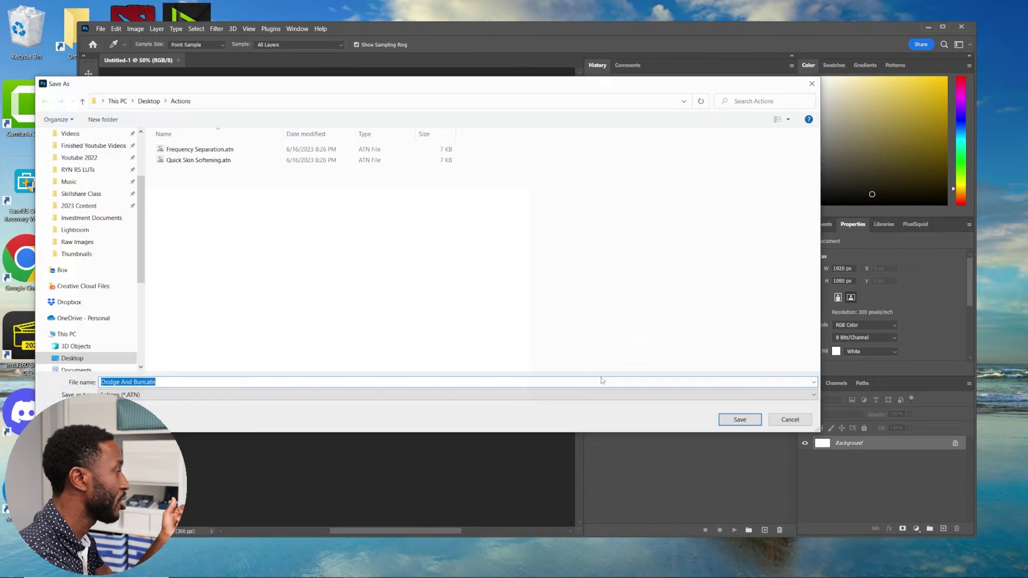
pyautogui.click(740, 420)
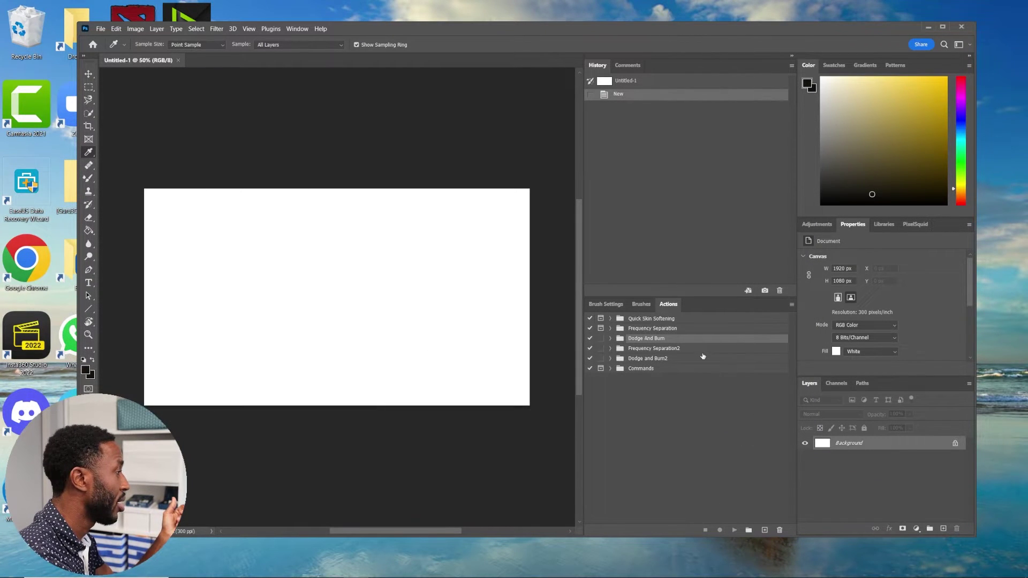
# Step: Save the Frequency Separation2 and Dodge and Burn2 sets as .atn files in the same folder
pyautogui.click(672, 350)
pyautogui.click(791, 303)
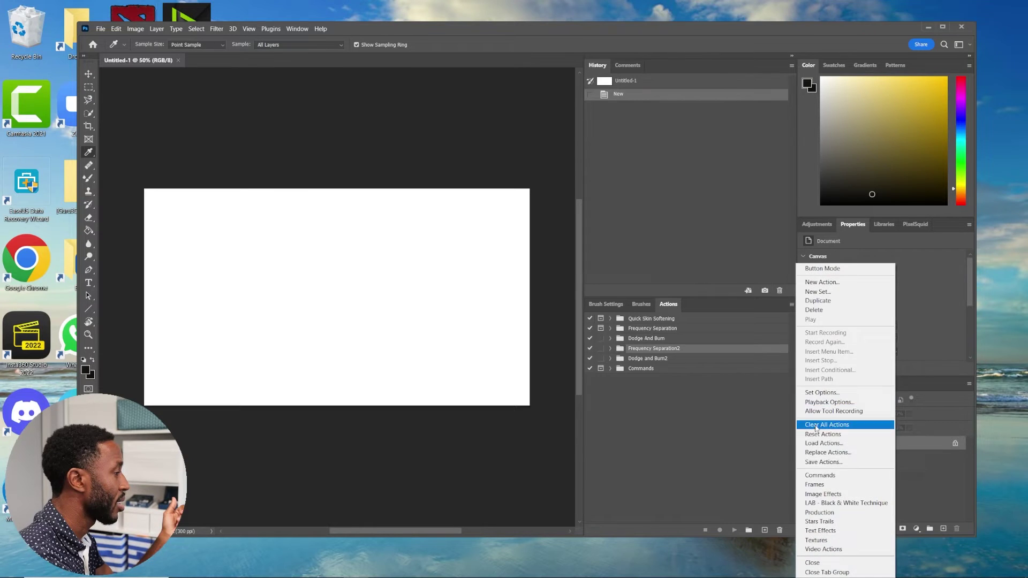
pyautogui.click(827, 463)
pyautogui.click(740, 421)
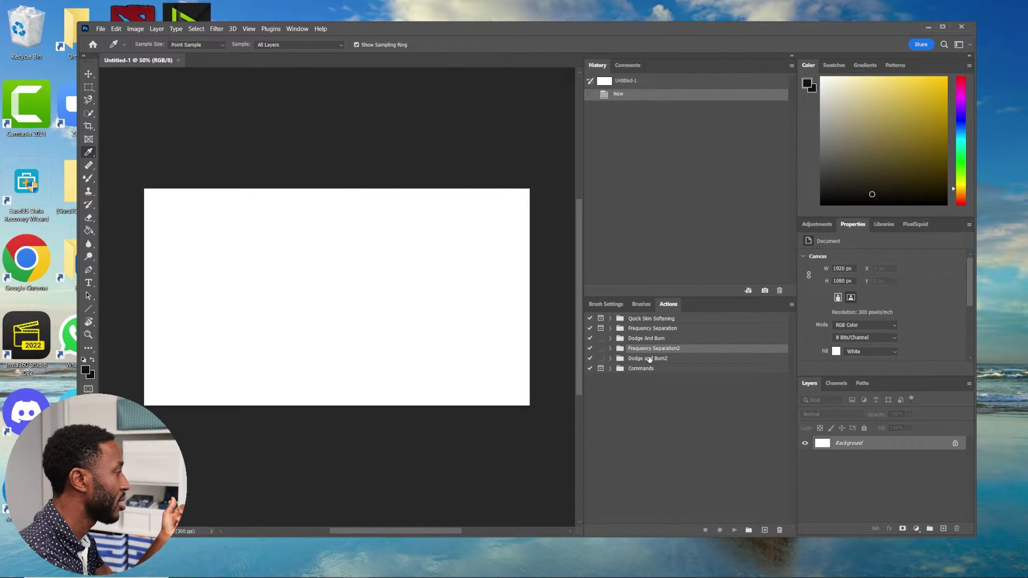
pyautogui.click(649, 358)
pyautogui.click(791, 304)
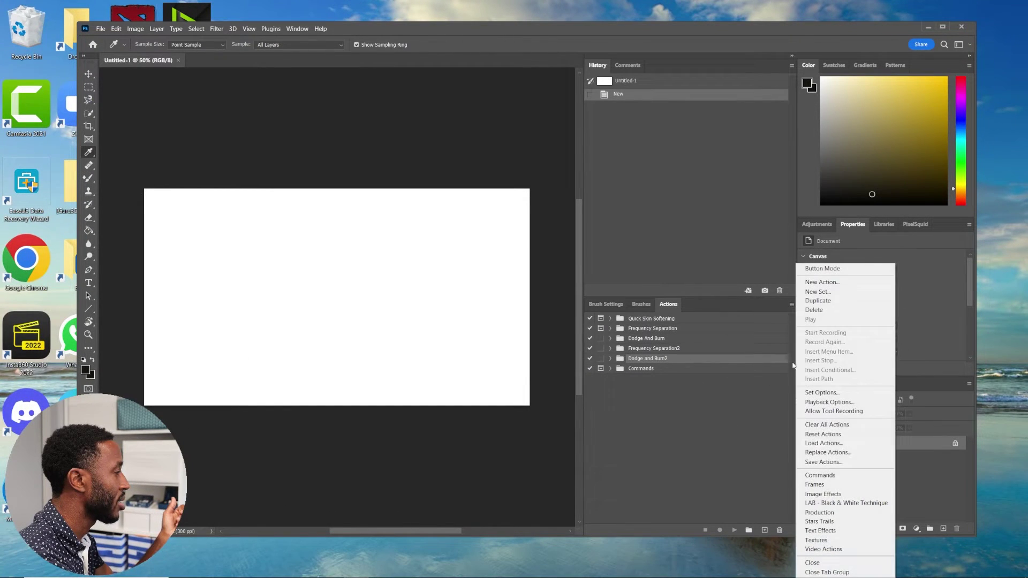
pyautogui.click(824, 463)
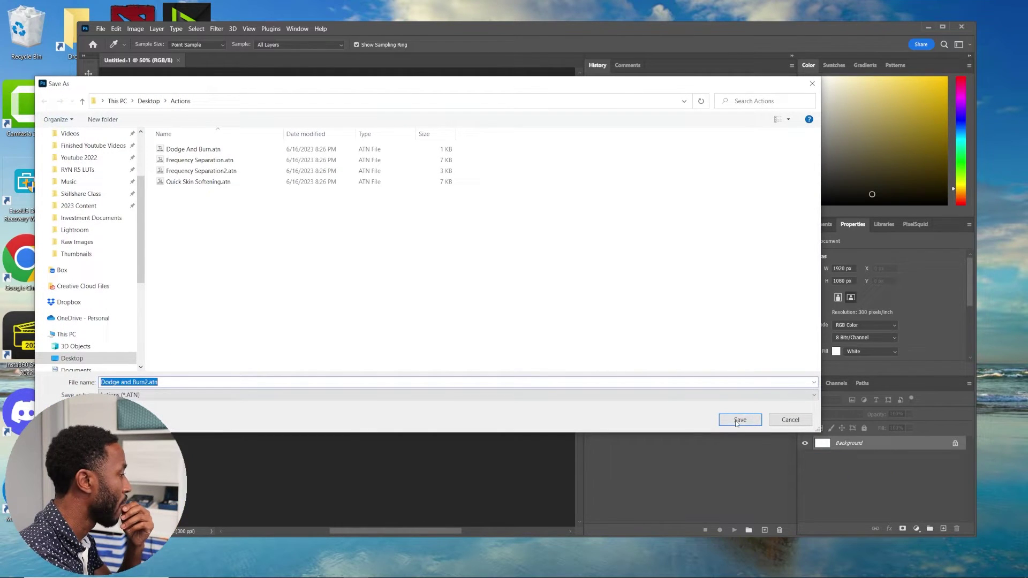
pyautogui.click(737, 421)
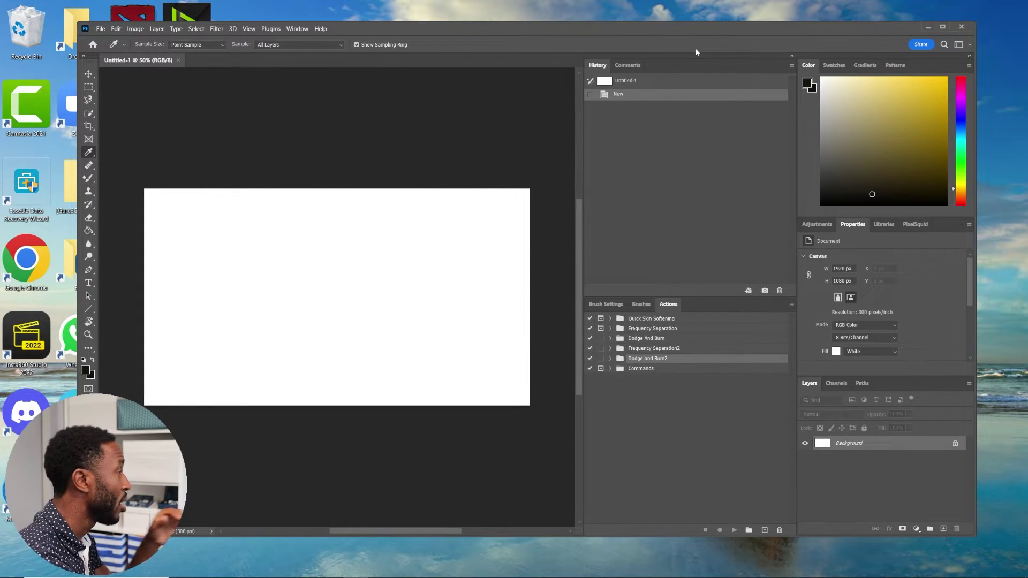
pyautogui.moveTo(681, 34); pyautogui.dragTo(837, 30)
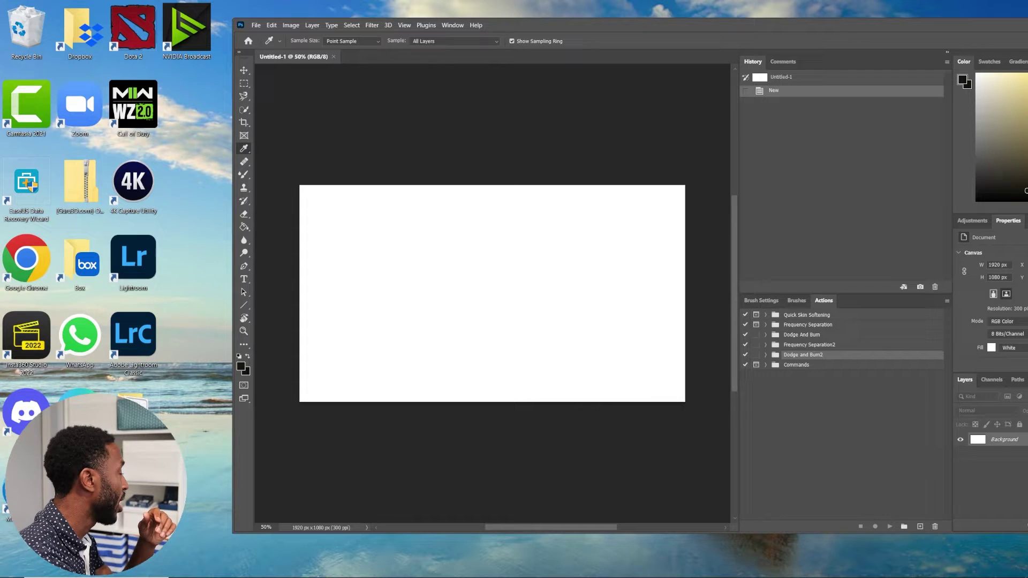
# Step: Close the regular Photoshop application
pyautogui.hotkey('alt', 'Tab')
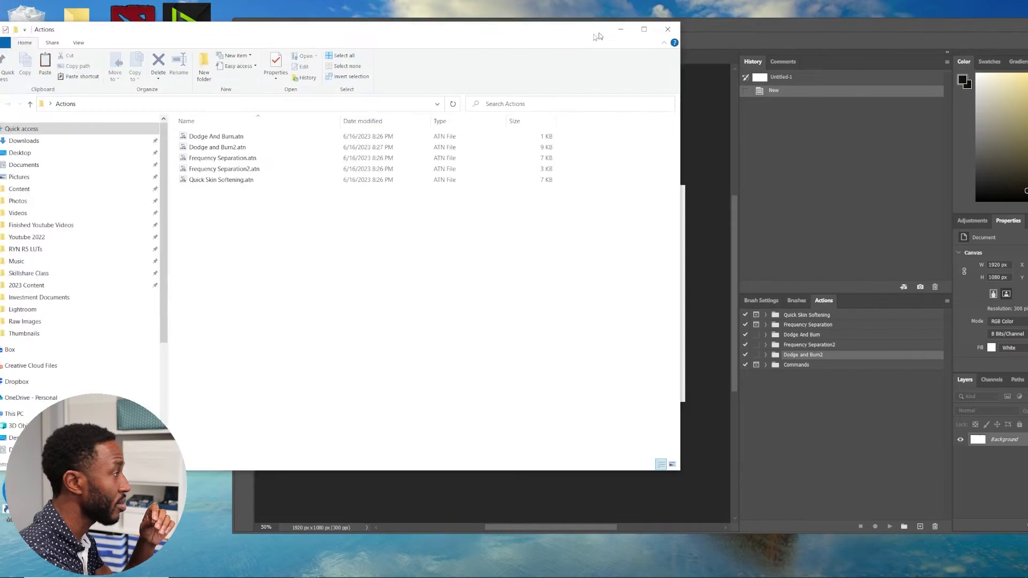
pyautogui.click(805, 63)
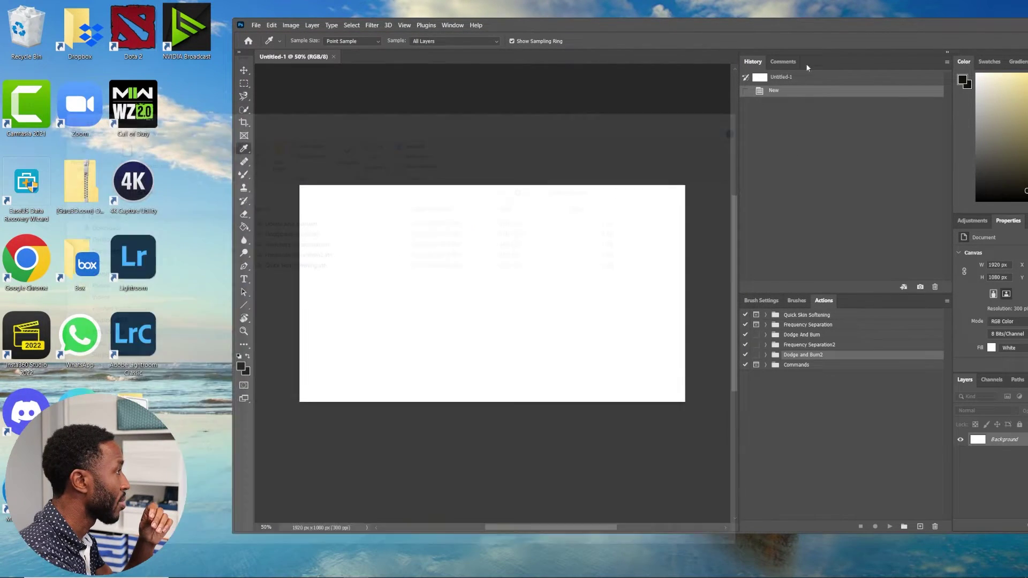
pyautogui.moveTo(815, 26); pyautogui.dragTo(629, 27)
pyautogui.click(931, 22)
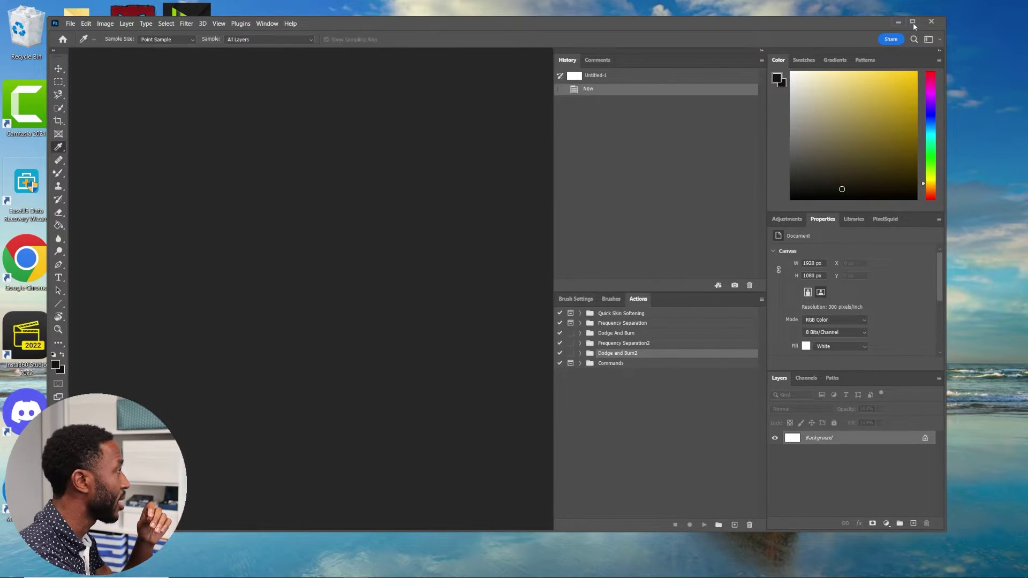
# Step: Search 'bet' in the Start menu and launch Adobe Photoshop (Beta)
pyautogui.press('super')
pyautogui.write('beta')
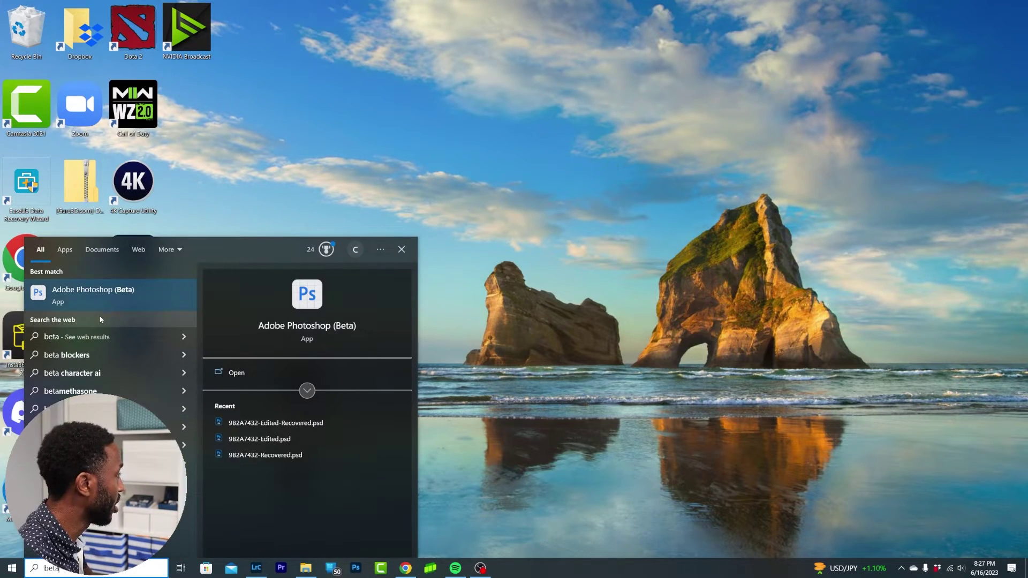
pyautogui.click(107, 304)
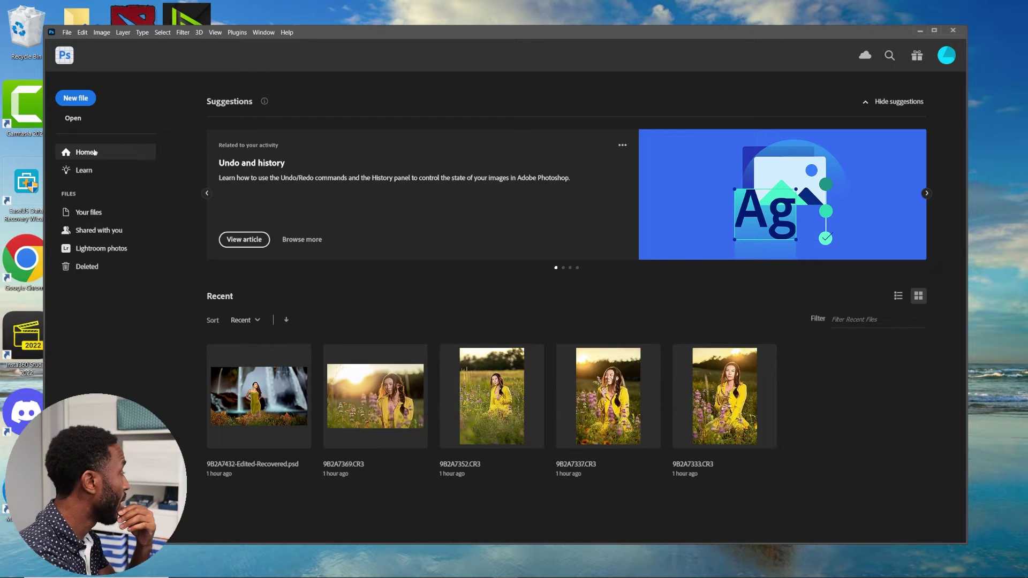
# Step: Create a default blank document, turn off Actions Button Mode, and start Load Actions
pyautogui.click(75, 107)
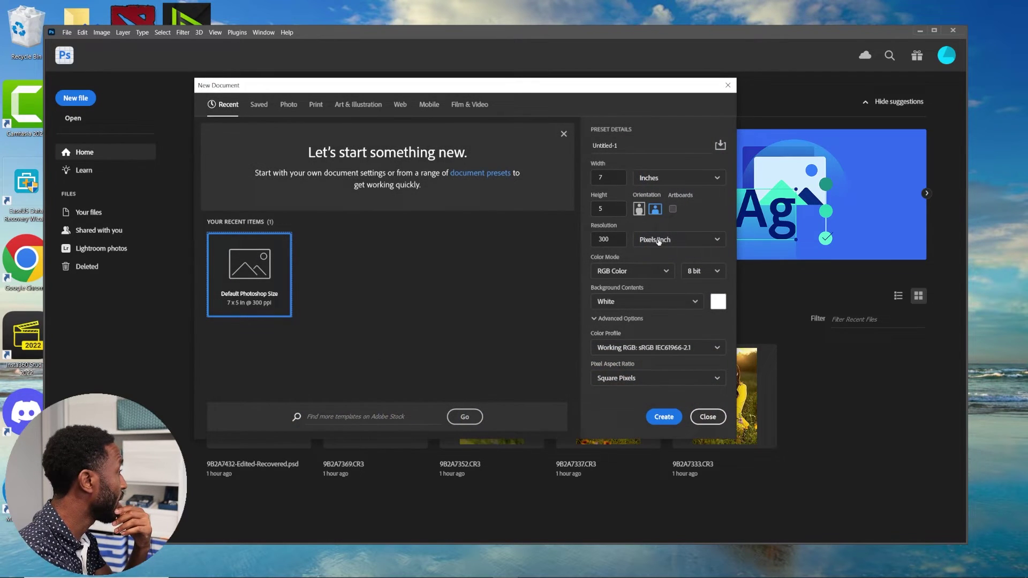
pyautogui.click(663, 416)
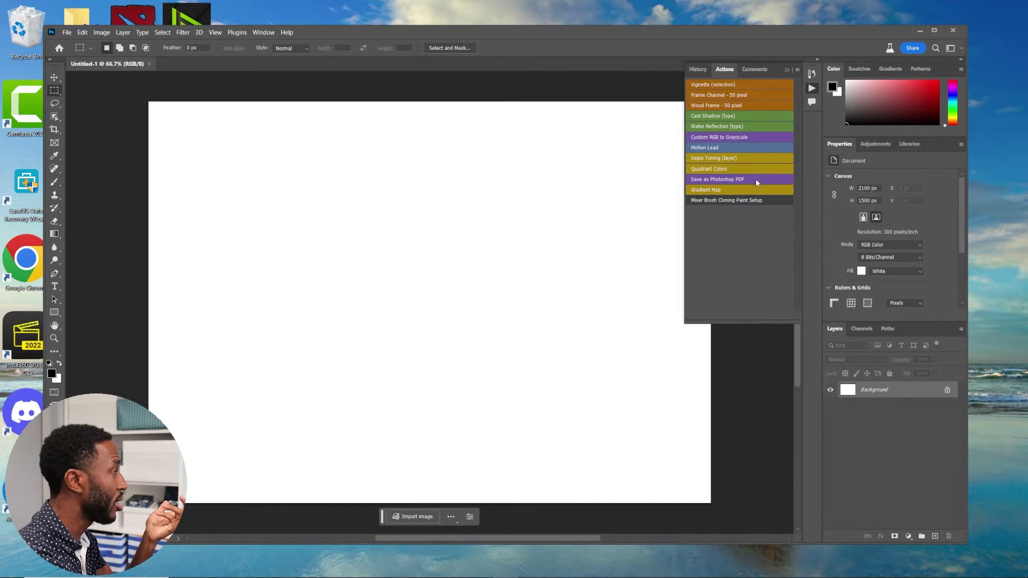
pyautogui.click(797, 70)
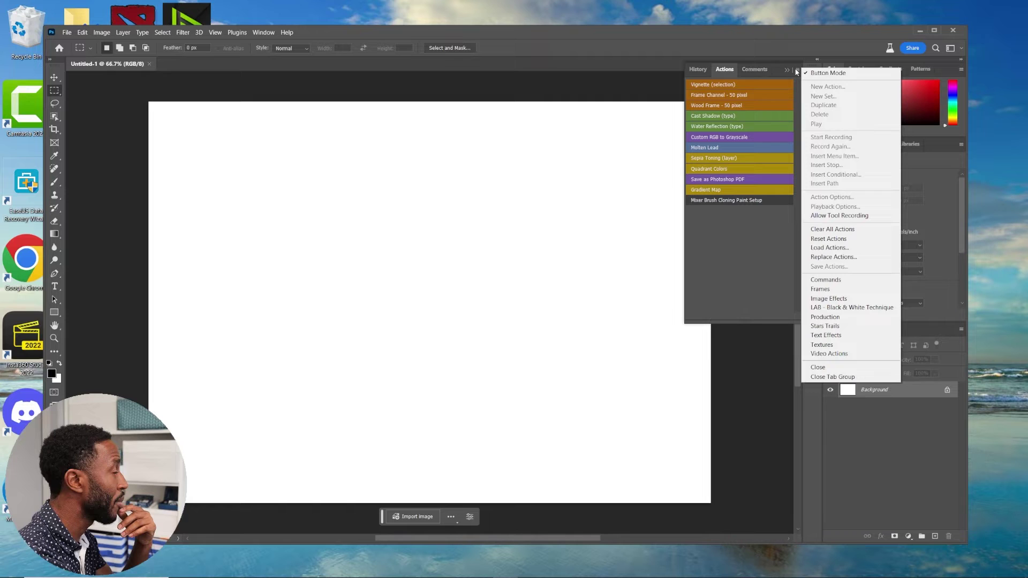
pyautogui.click(805, 73)
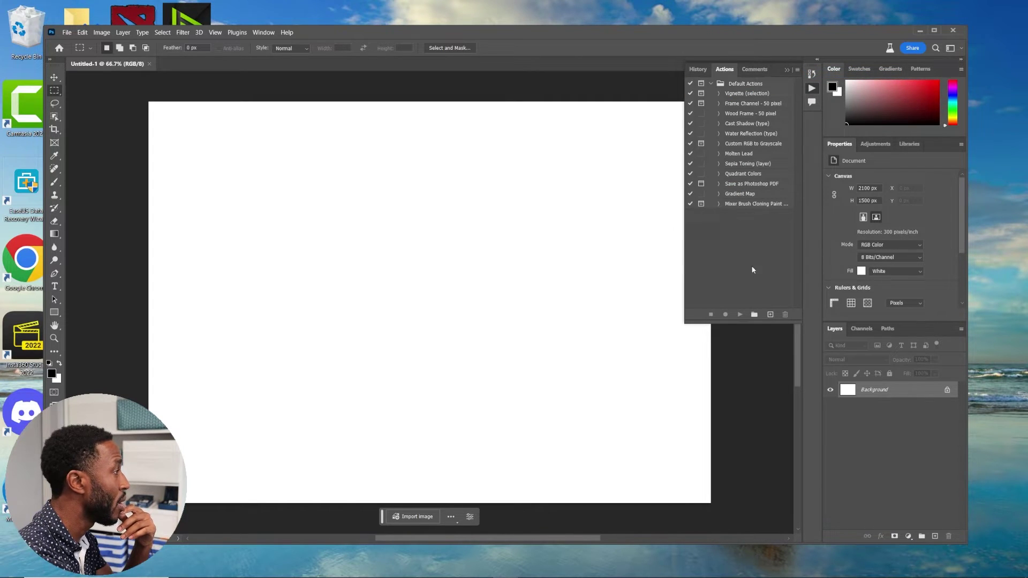
pyautogui.click(796, 71)
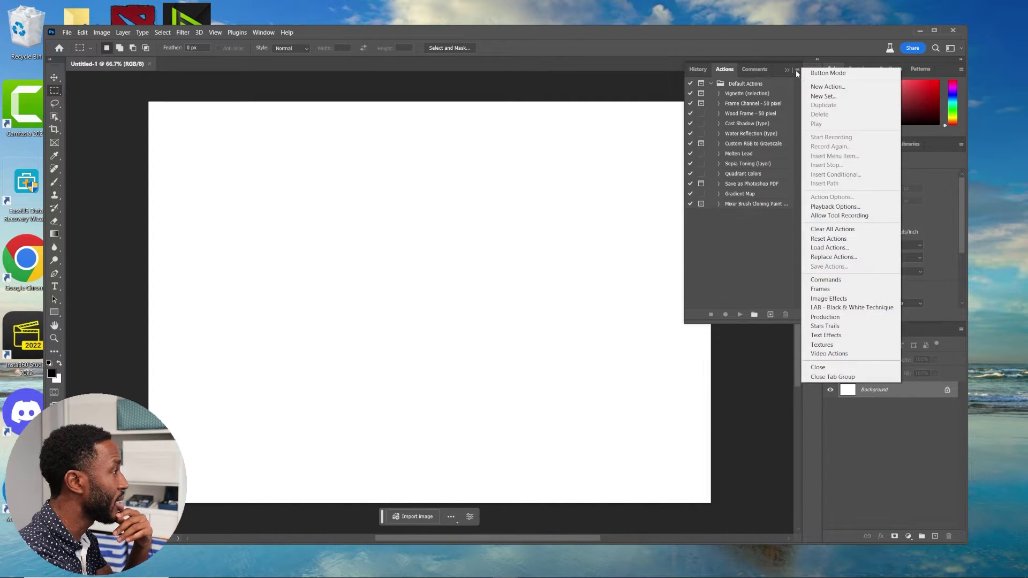
pyautogui.click(829, 248)
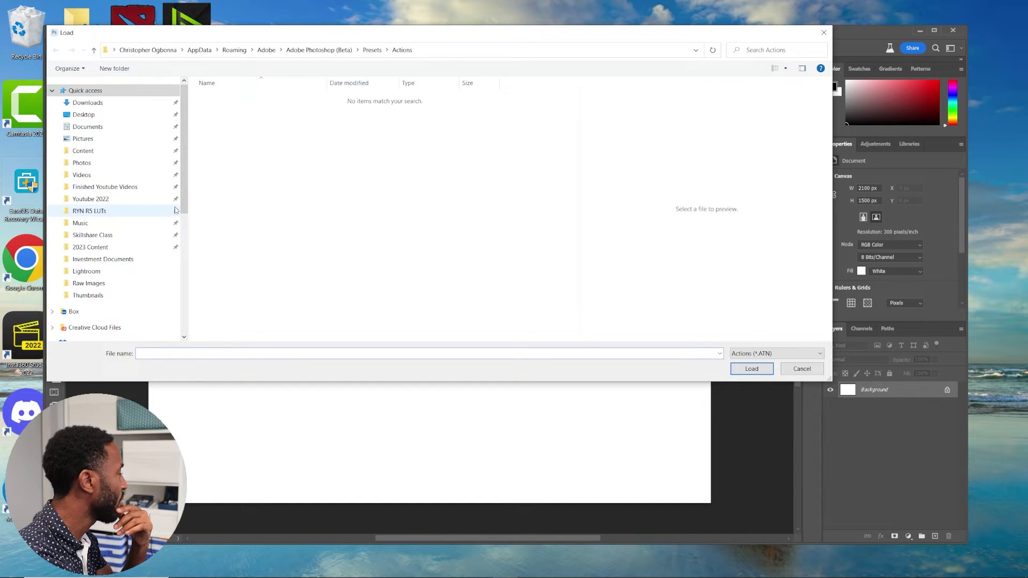
# Step: Browse to Desktop > Actions and load Dodge And Burn.atn
pyautogui.moveTo(263, 38); pyautogui.dragTo(373, 43)
pyautogui.scroll(-3, 225, 251)
pyautogui.scroll(3, 236, 232)
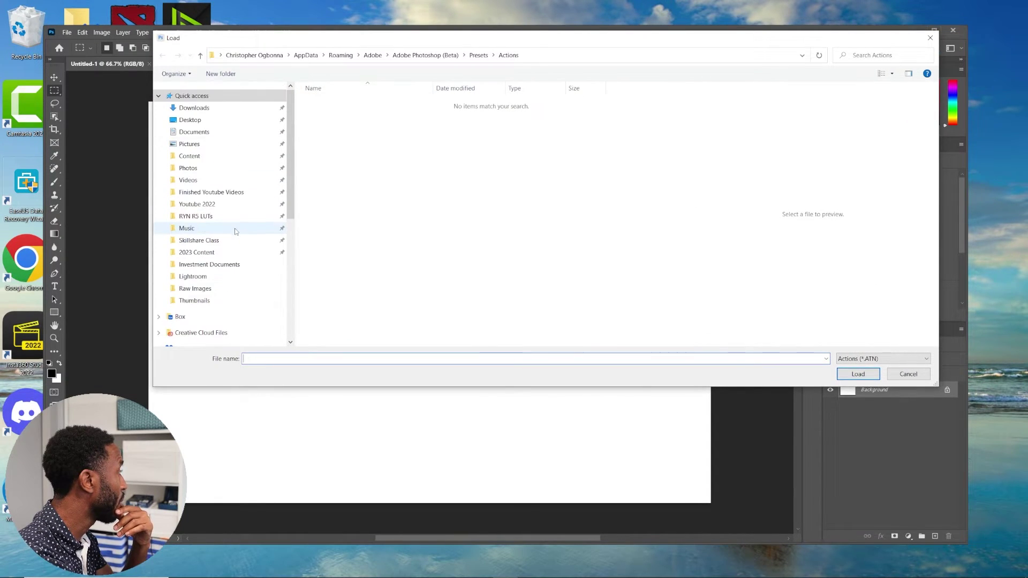
pyautogui.click(201, 120)
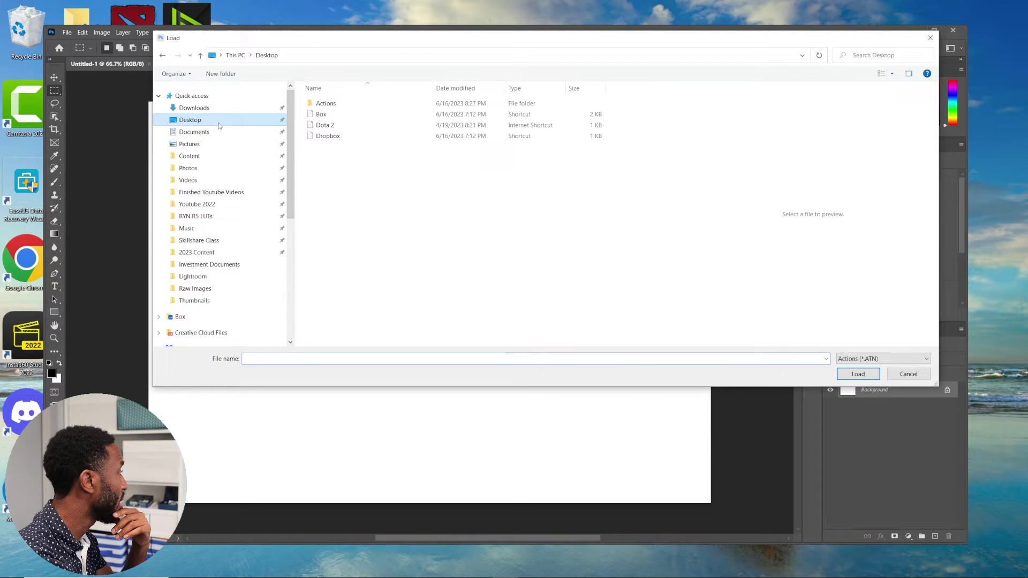
pyautogui.doubleClick(326, 103)
pyautogui.click(343, 103)
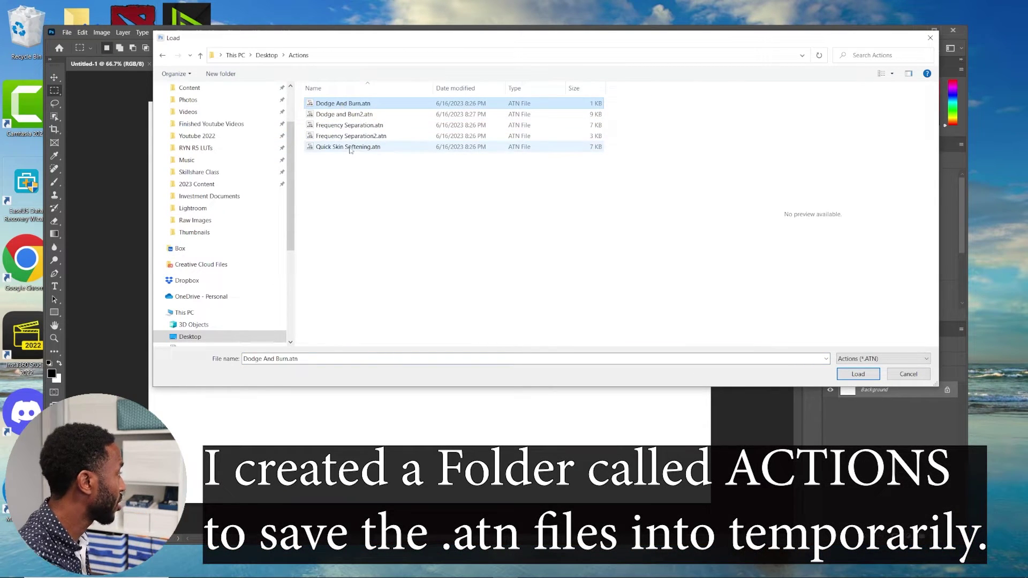
pyautogui.click(350, 148)
pyautogui.click(351, 136)
pyautogui.click(351, 126)
pyautogui.click(350, 114)
pyautogui.click(351, 104)
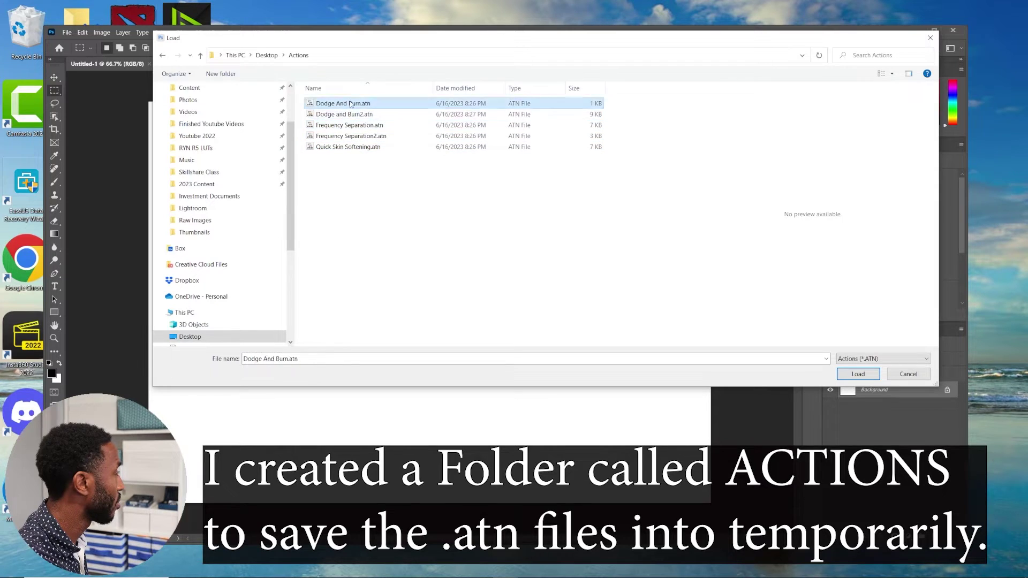
pyautogui.click(866, 376)
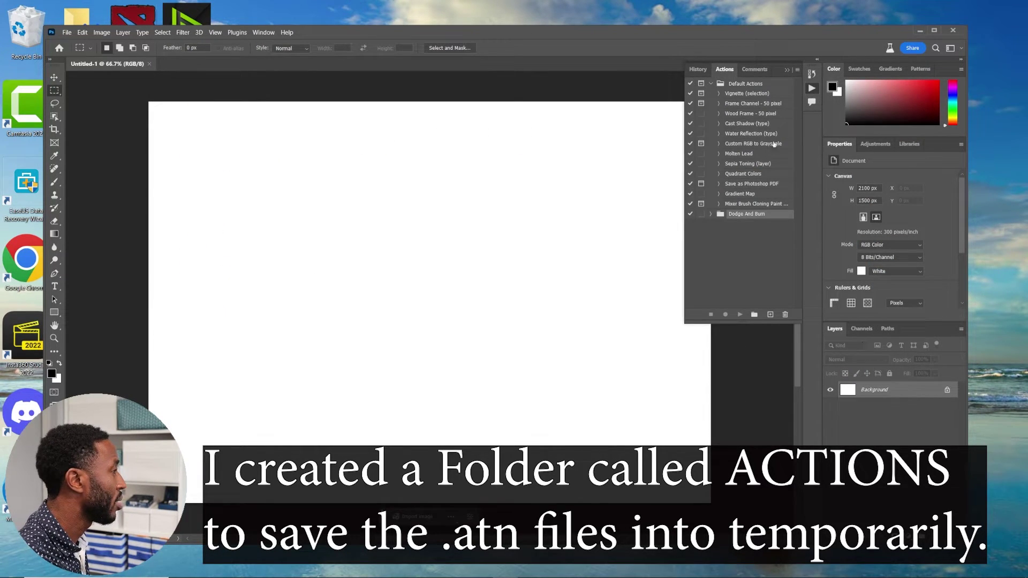
# Step: Load the Dodge and Burn2.atn and Frequency Separation.atn action sets
pyautogui.click(797, 70)
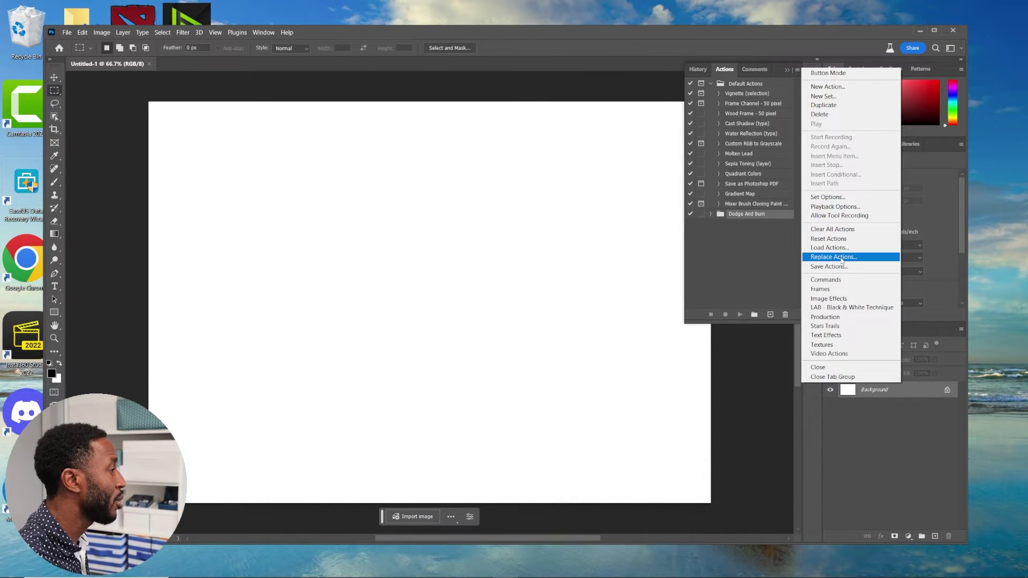
pyautogui.click(829, 248)
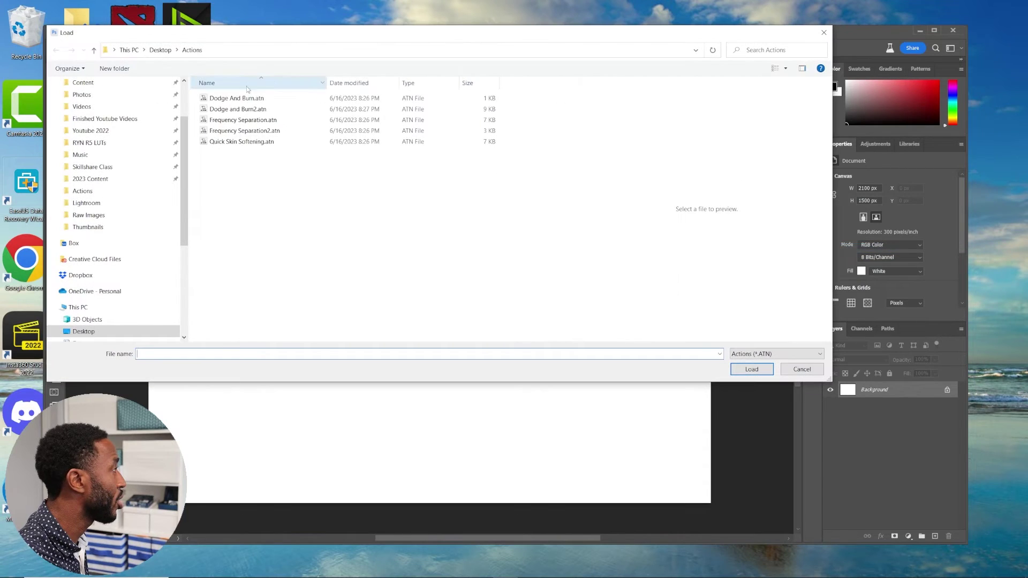
pyautogui.doubleClick(239, 106)
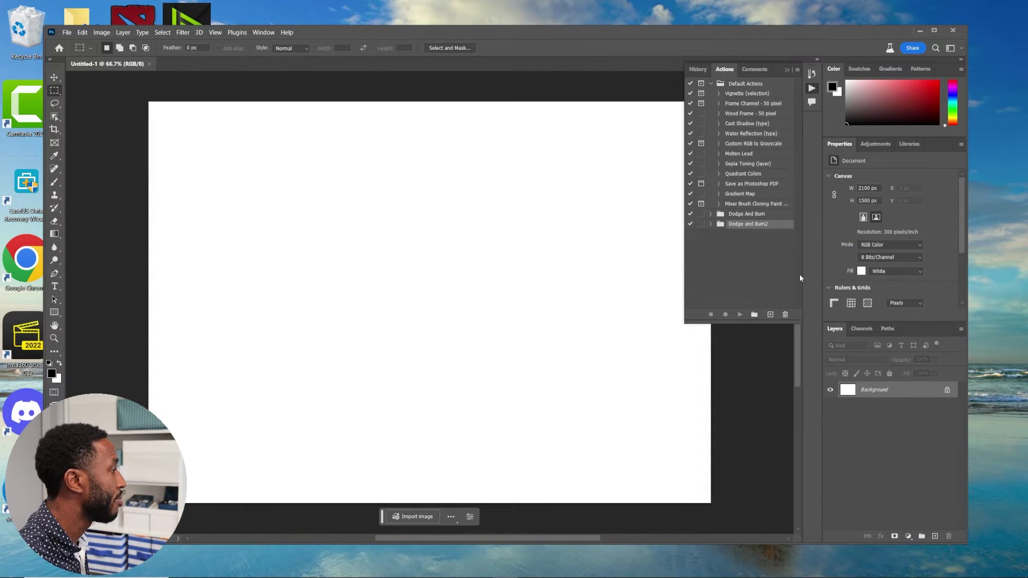
pyautogui.click(797, 69)
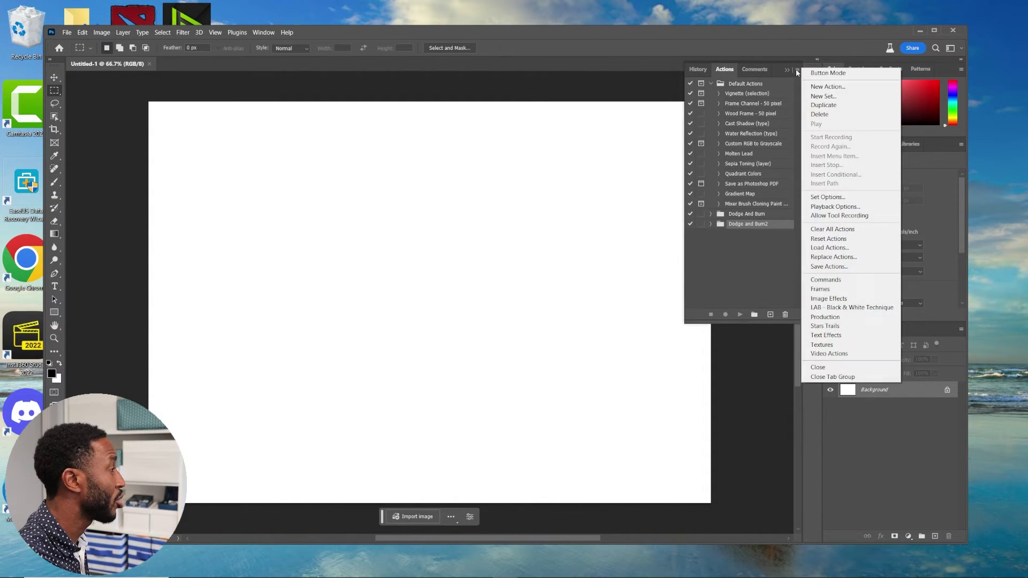
pyautogui.click(852, 259)
pyautogui.click(257, 120)
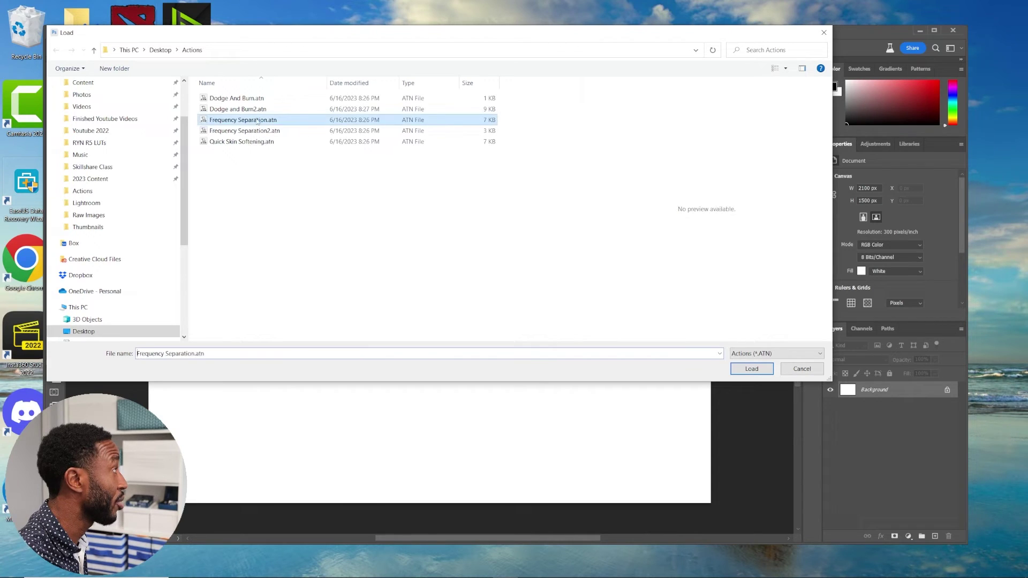
pyautogui.click(752, 369)
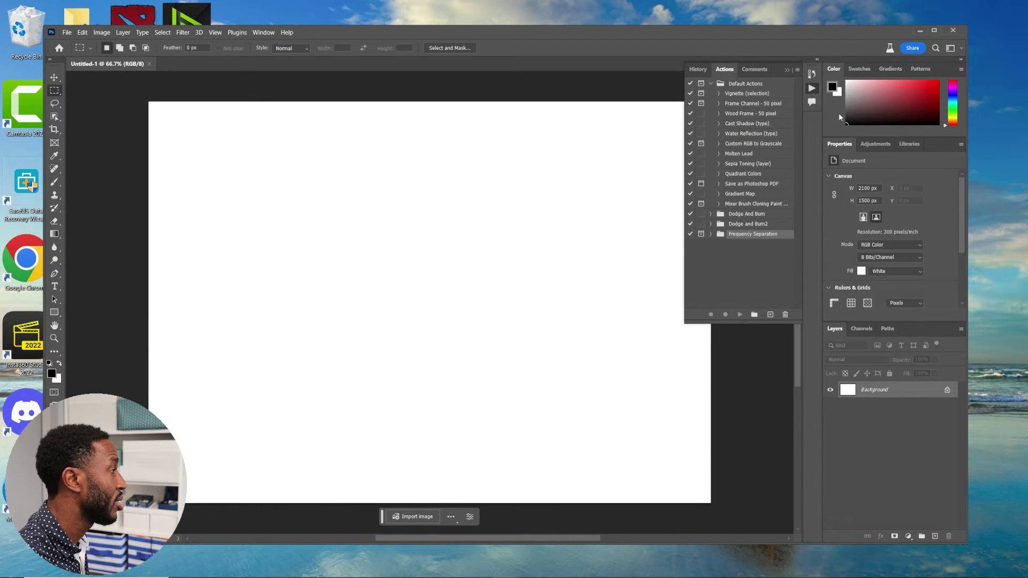
# Step: Load the Frequency Separation2.atn and Quick Skin Softening.atn action sets
pyautogui.click(798, 71)
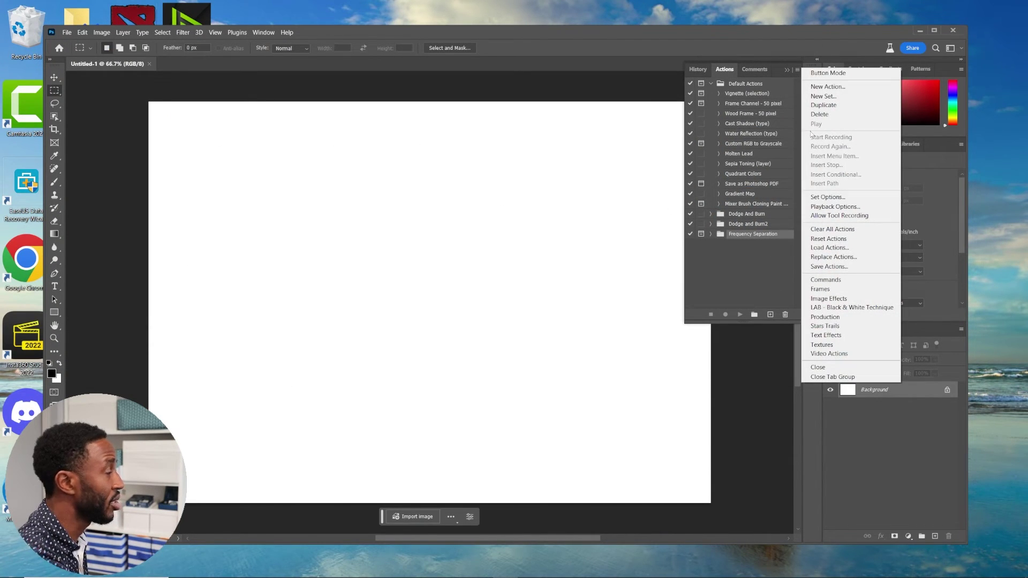
pyautogui.click(846, 258)
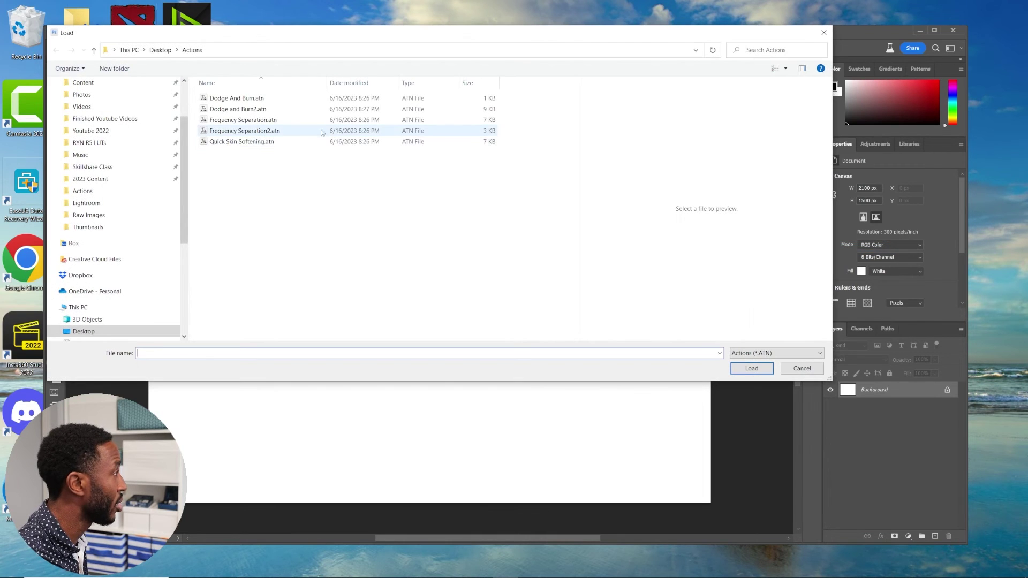
pyautogui.click(751, 368)
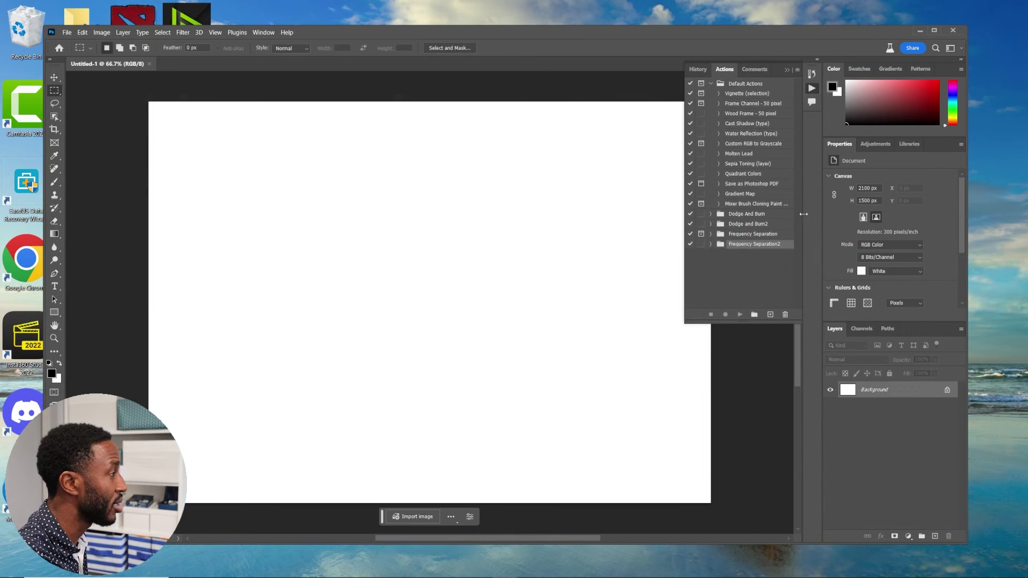
pyautogui.click(797, 70)
pyautogui.click(829, 248)
pyautogui.click(235, 142)
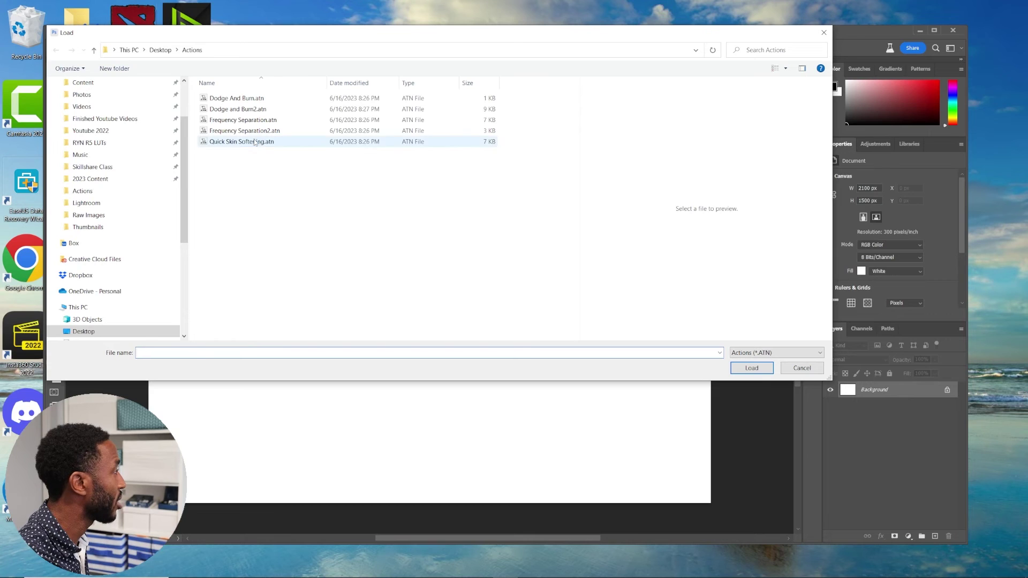
pyautogui.click(751, 369)
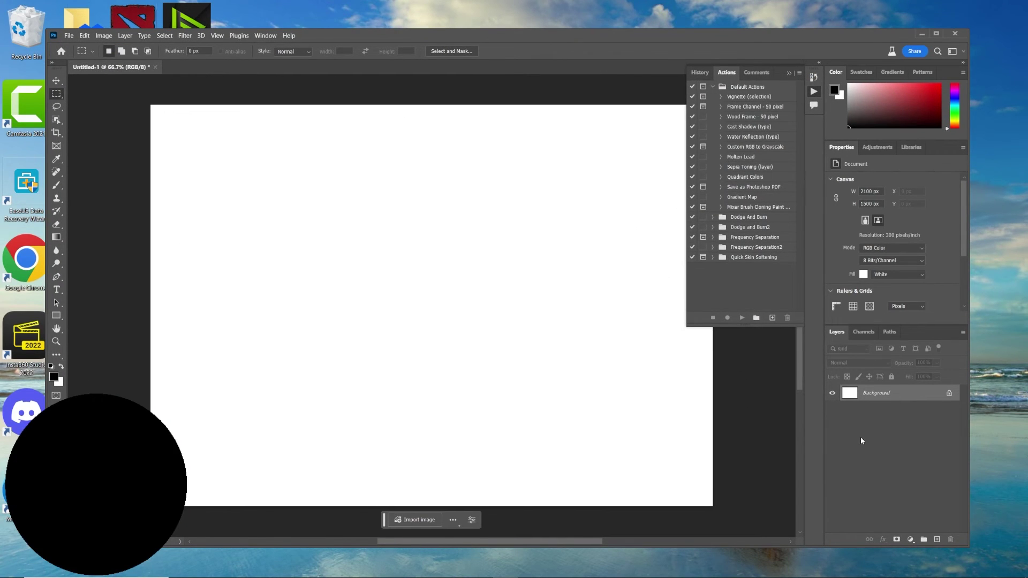
# Step: Play the Frequency Separation2 action, creating a Frequency Separation group with Textures and Colors layers
pyautogui.click(713, 247)
pyautogui.click(736, 260)
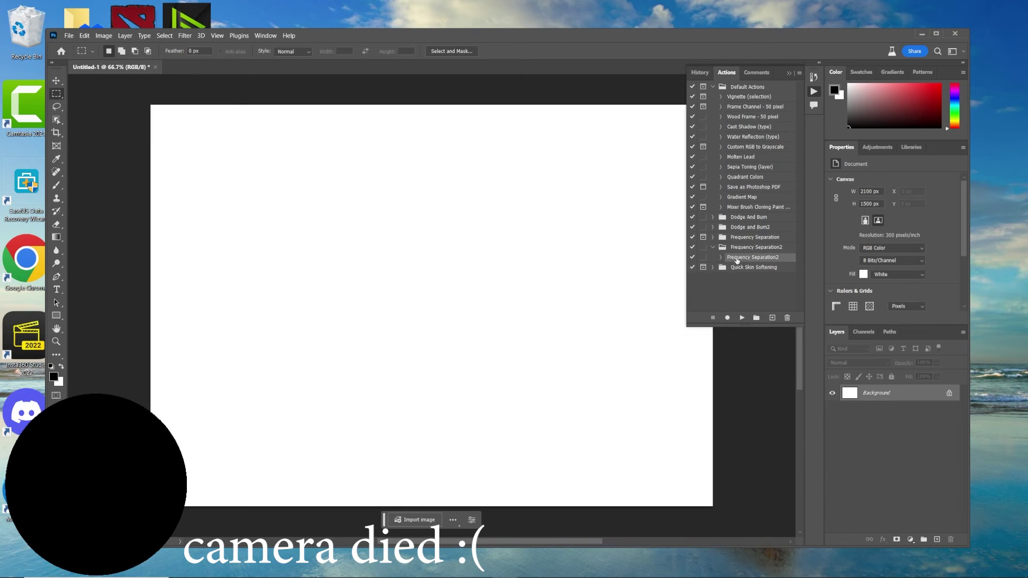
pyautogui.click(742, 318)
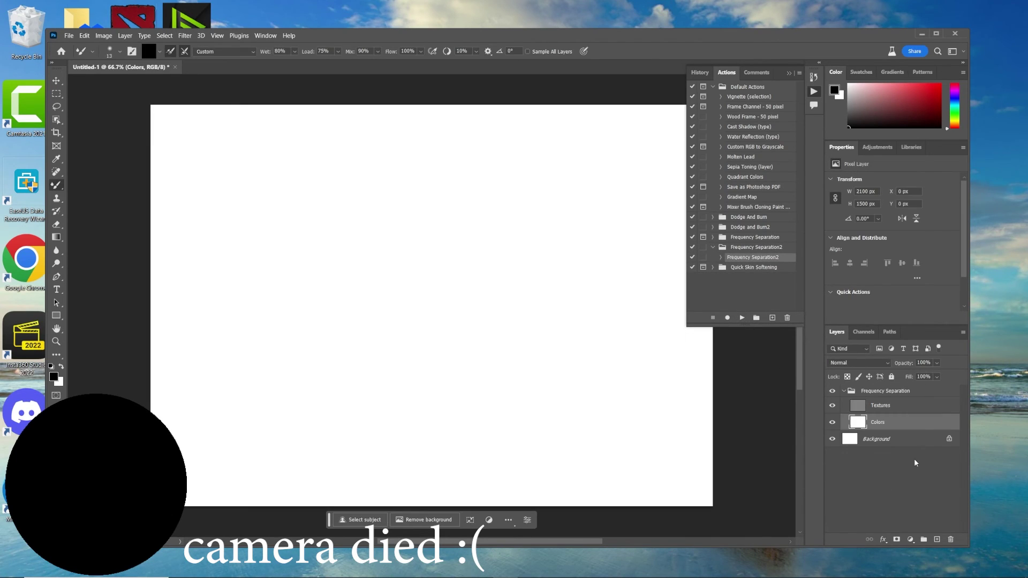
pyautogui.click(878, 392)
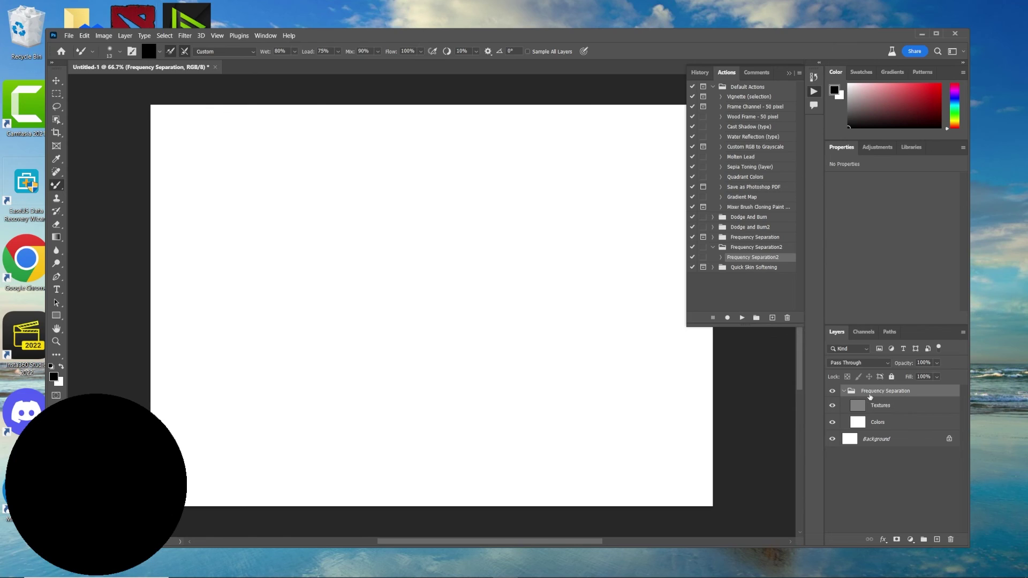